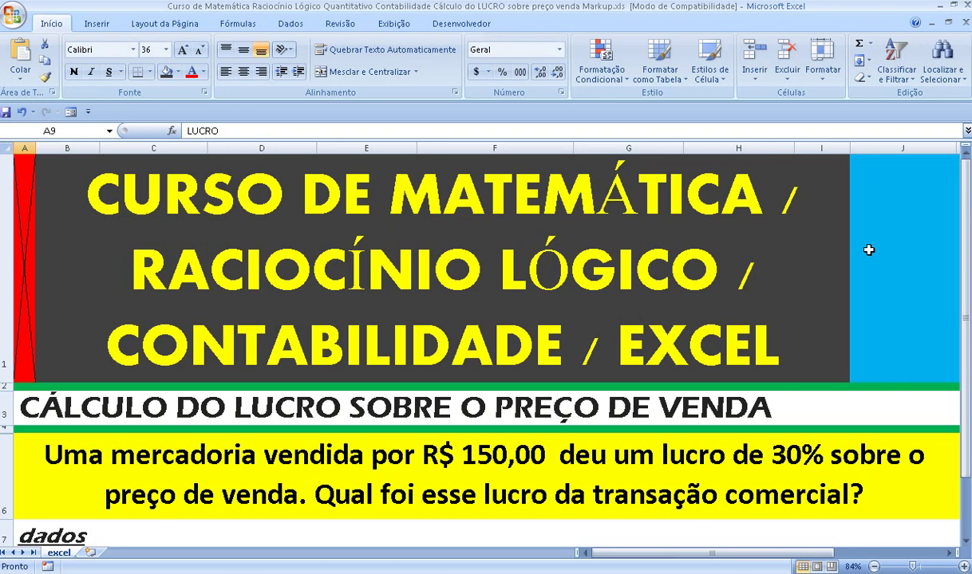
Step: Select the merged question cell A6 holding the yellow profit problem statement
click(336, 443)
Step: Change the selling price in E8 from 15,00 to 150,00
scroll(351, 465, down, 2)
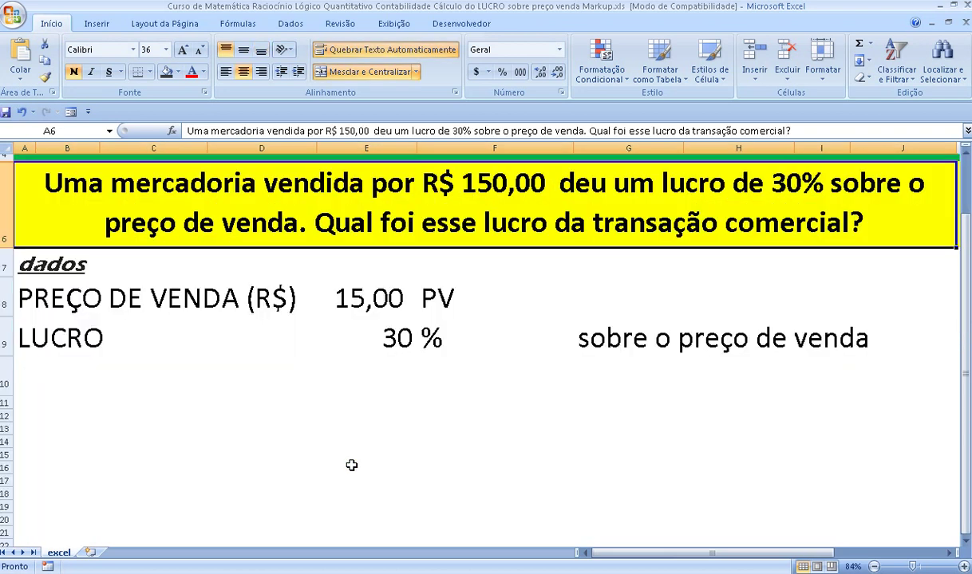
click(64, 297)
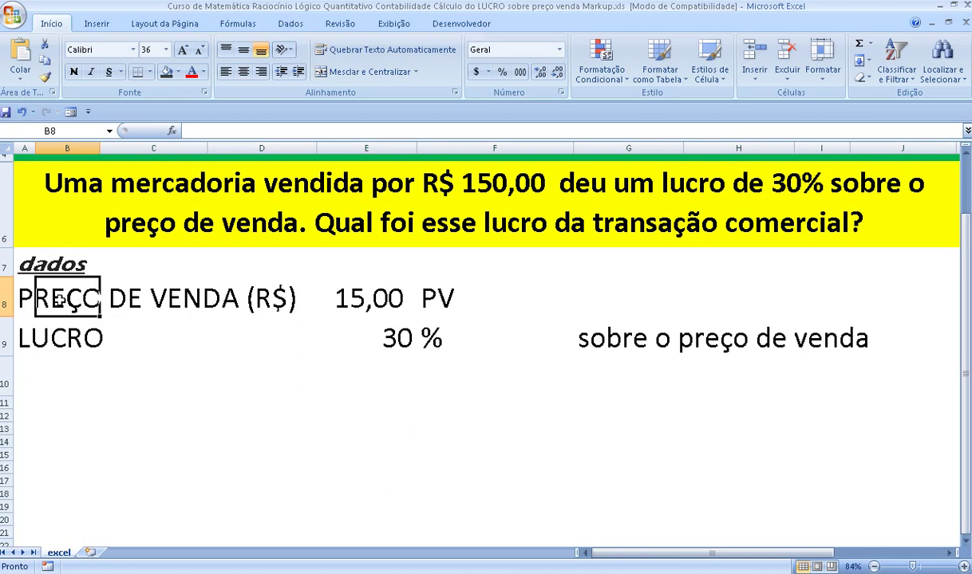
click(337, 285)
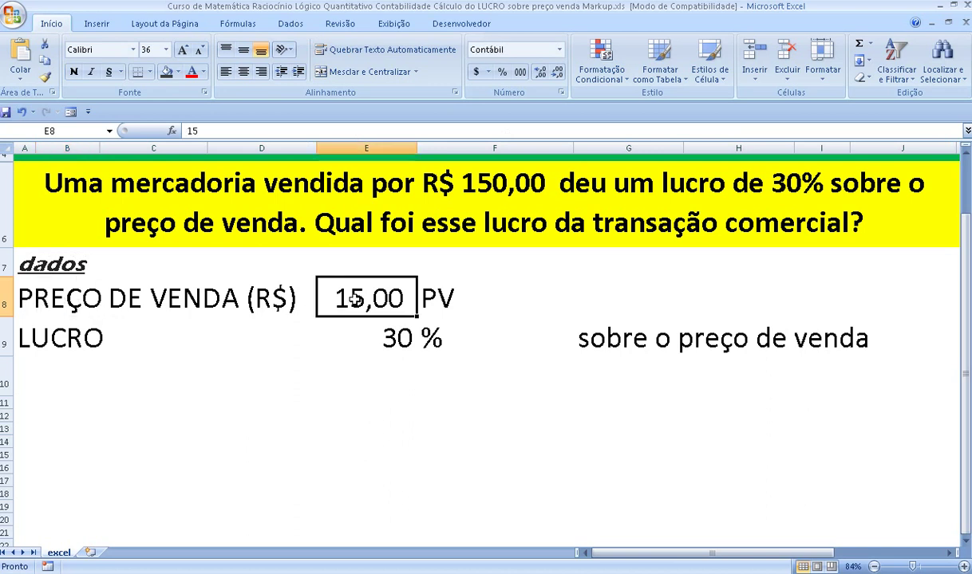
click(204, 130)
text(0)
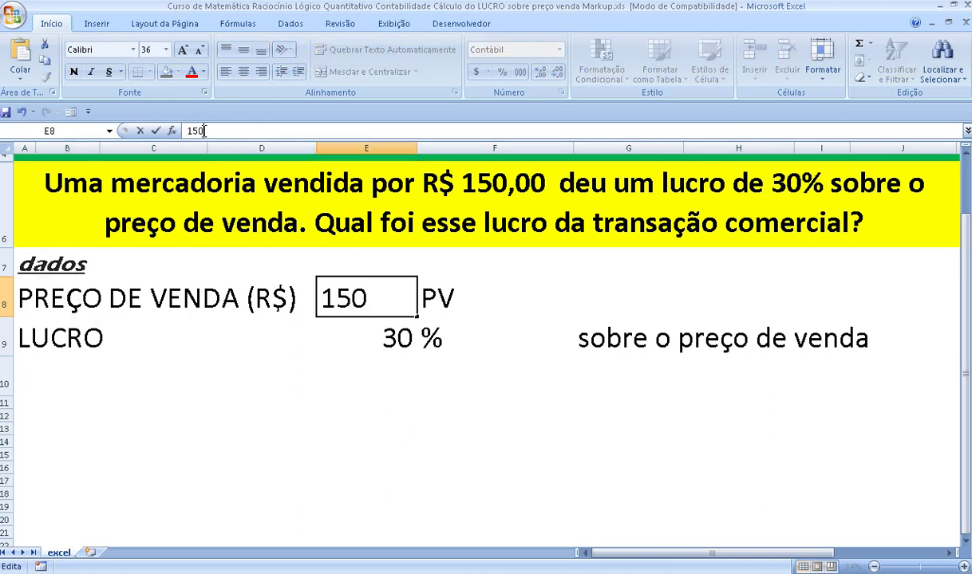
key(Return)
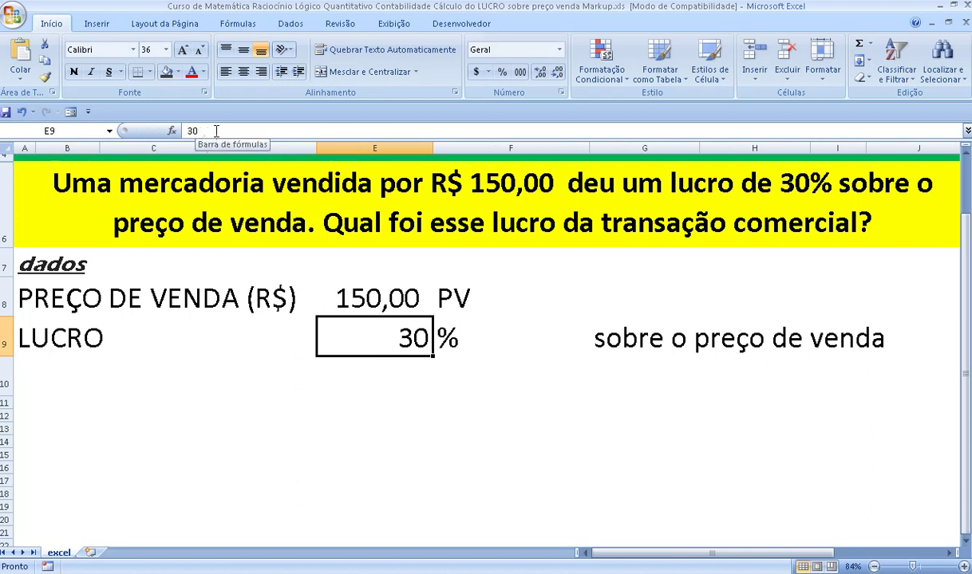
Step: Review the PV, lucro 30 % and note cells, then select rows 10 to 21
click(437, 283)
click(78, 319)
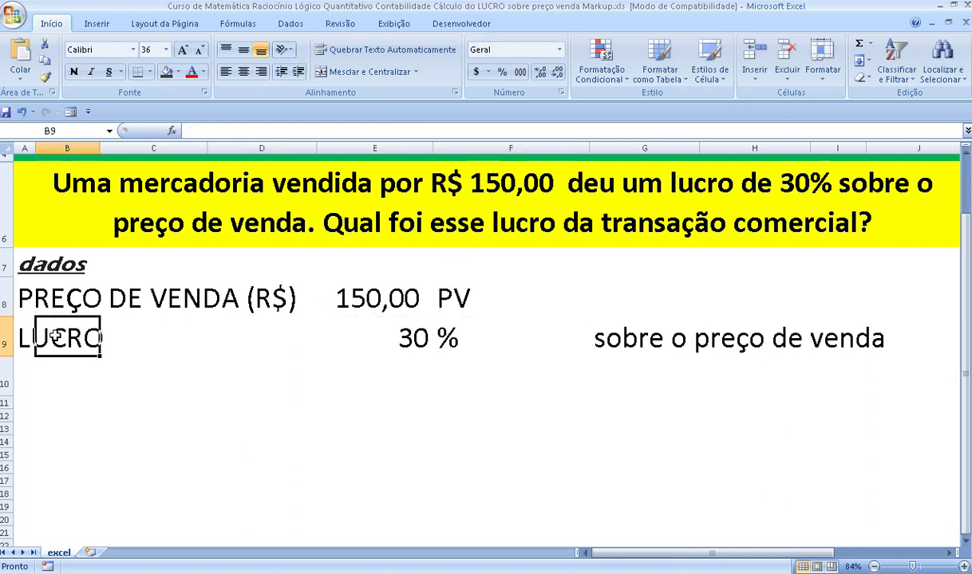
click(415, 323)
click(455, 323)
click(608, 341)
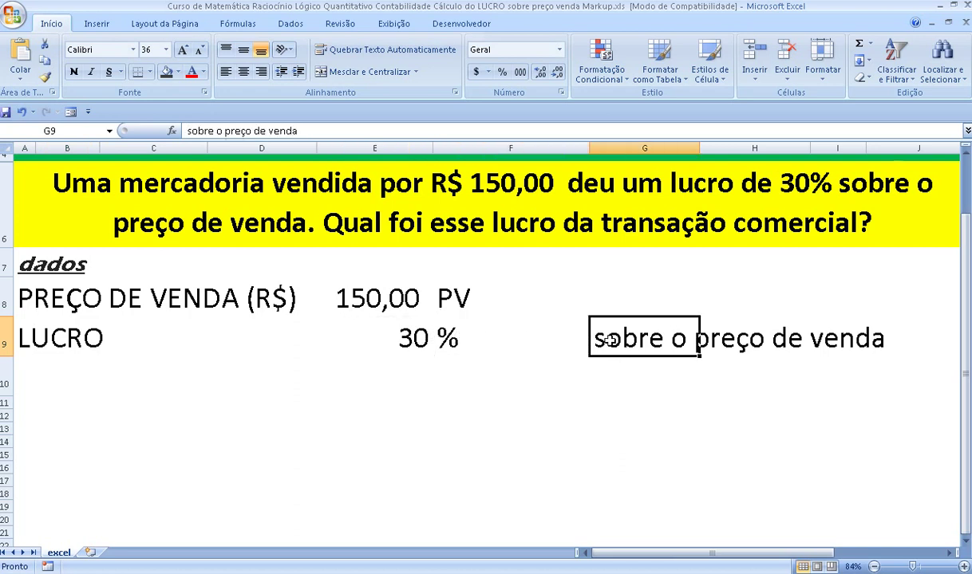
click(97, 404)
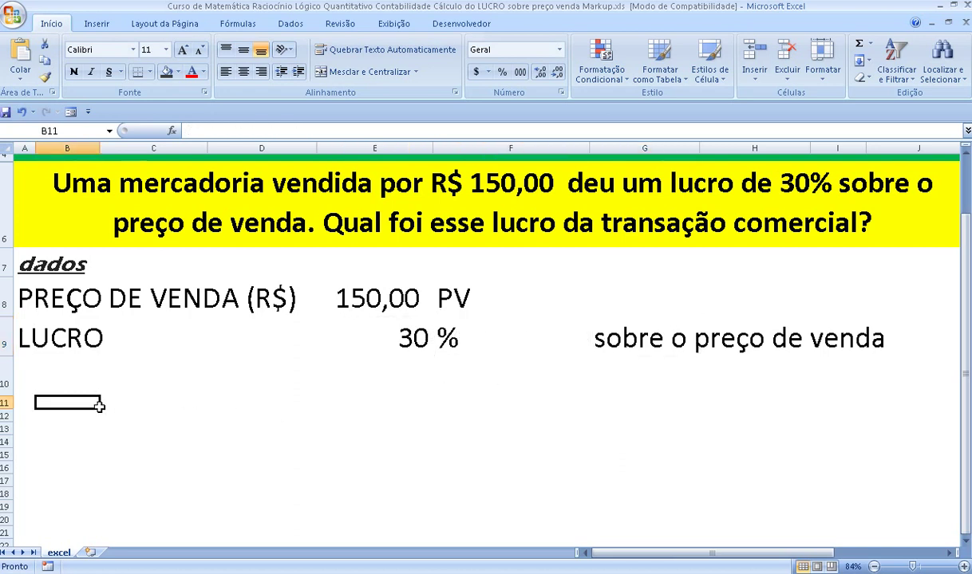
drag(7, 373, 7, 530)
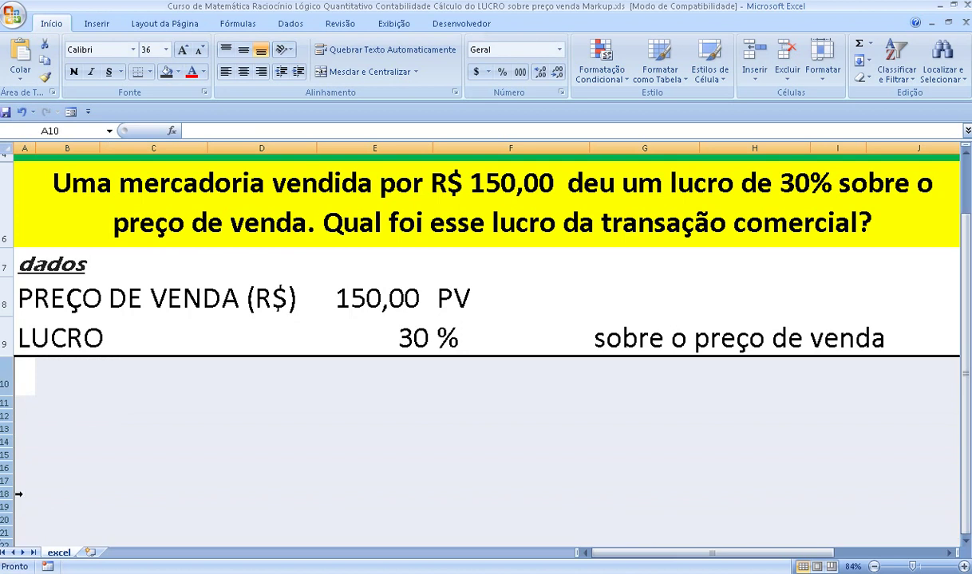
Step: Enlarge the font of rows 10–21 to 72 and enter 'preço de custo' in C10
click(183, 51)
click(183, 51)
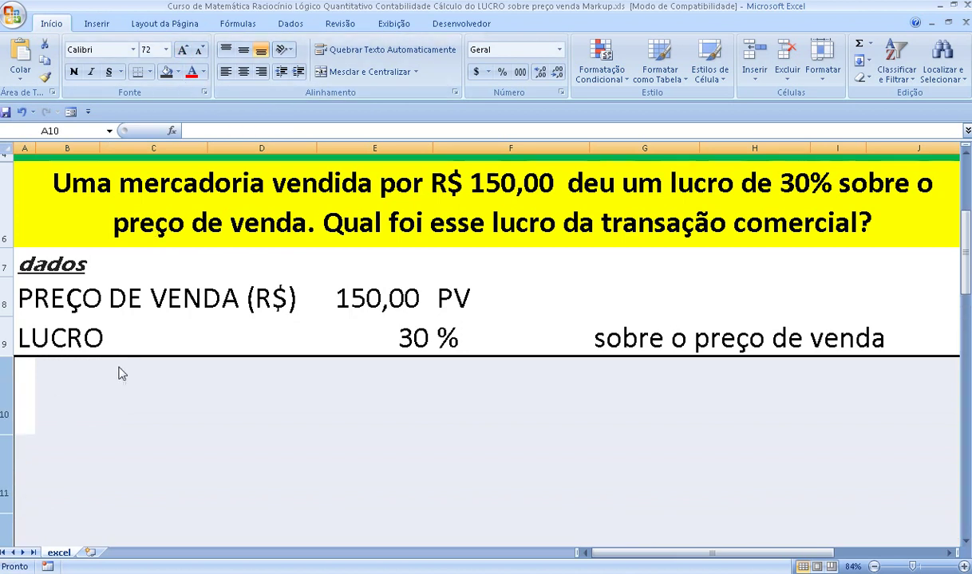
click(106, 396)
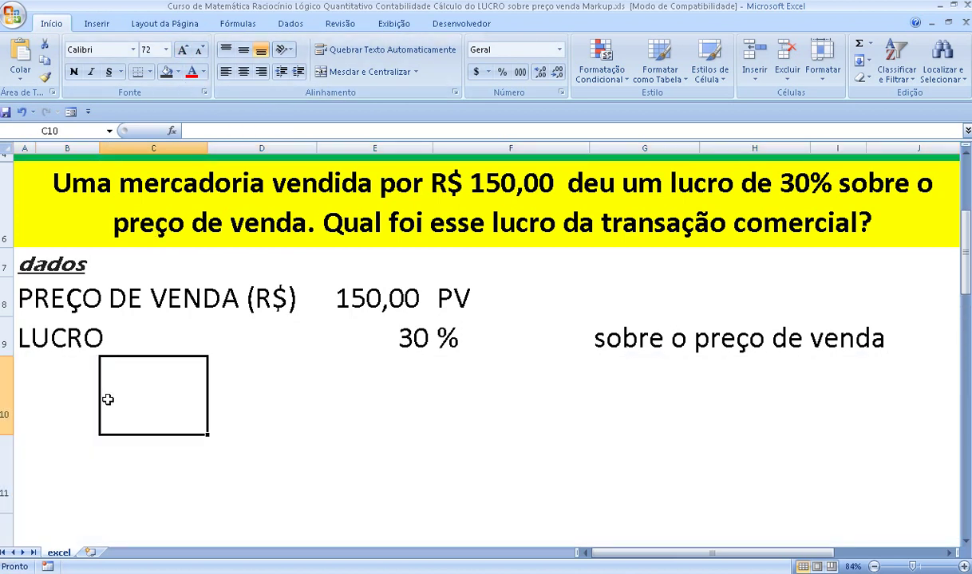
text(preço )
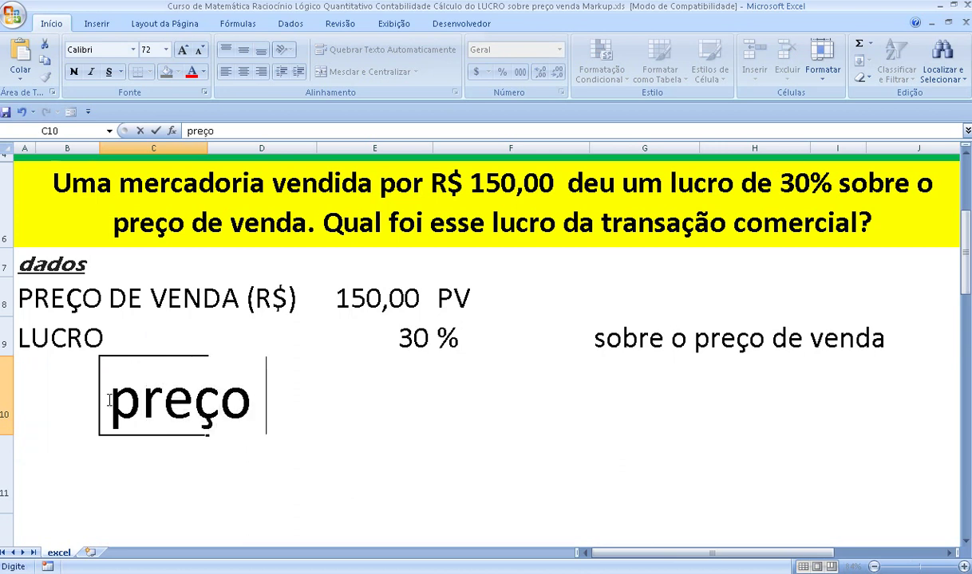
text(de cu)
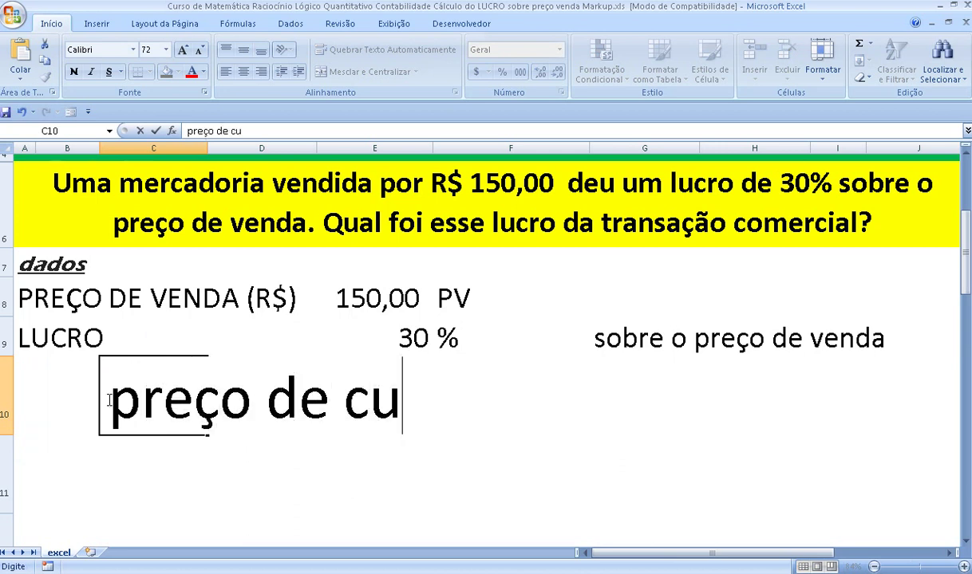
text(st)
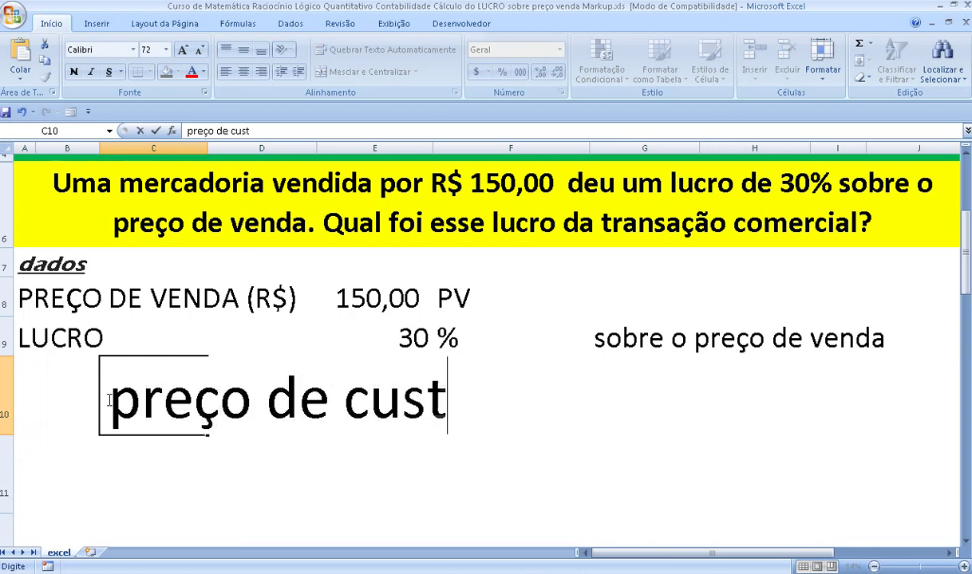
text(o)
key(Return)
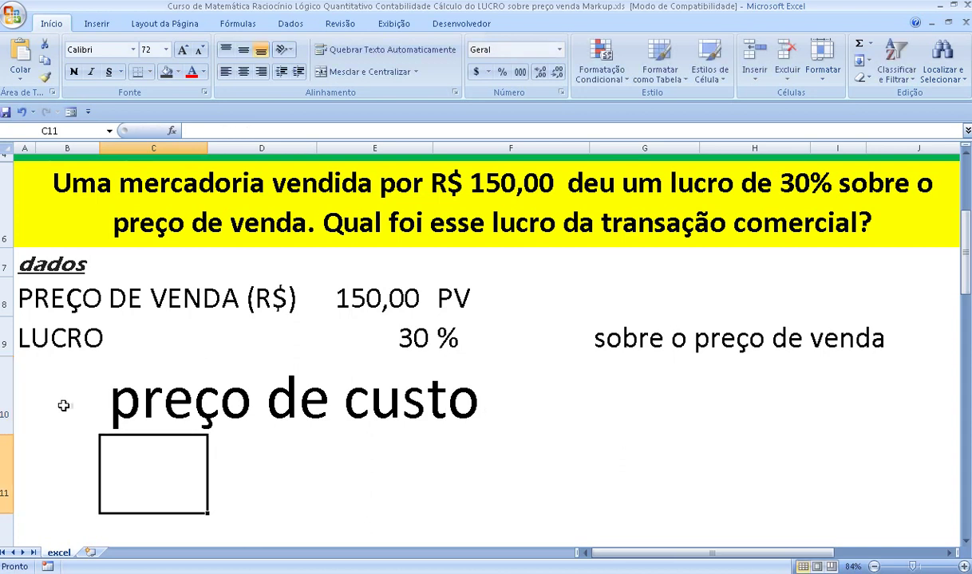
Step: Set the font size of row 10's 'preço de custo' label back to 36
click(12, 400)
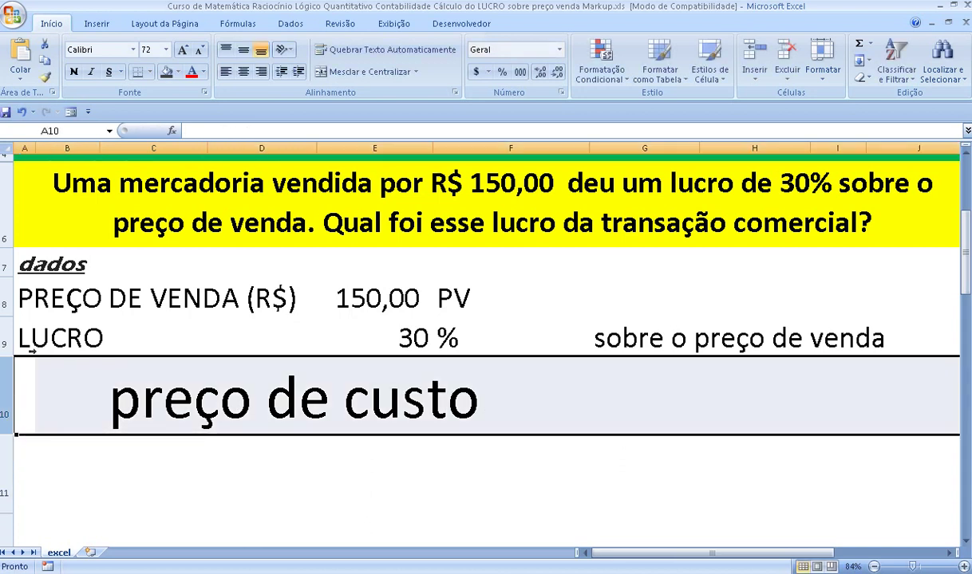
click(199, 49)
click(200, 50)
click(199, 50)
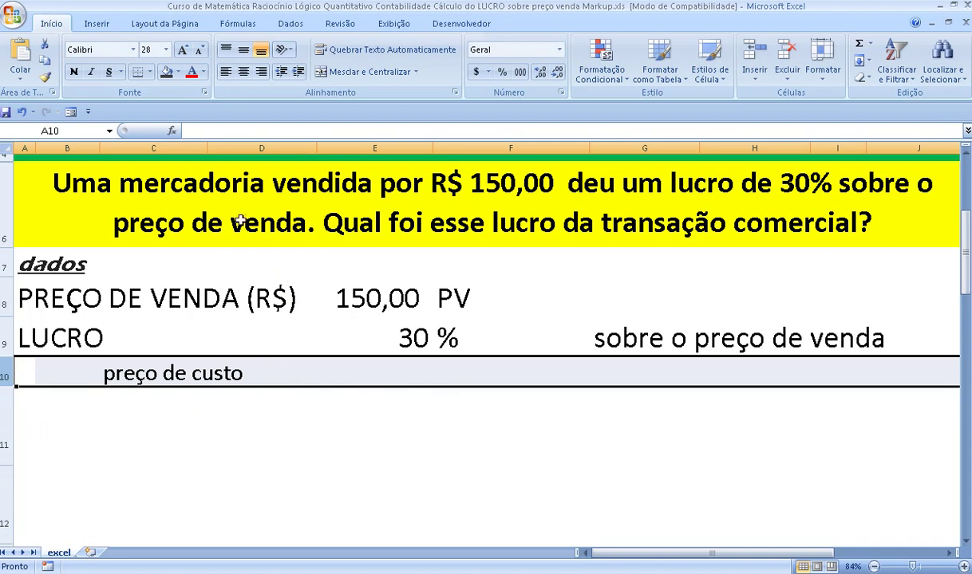
click(183, 49)
click(184, 50)
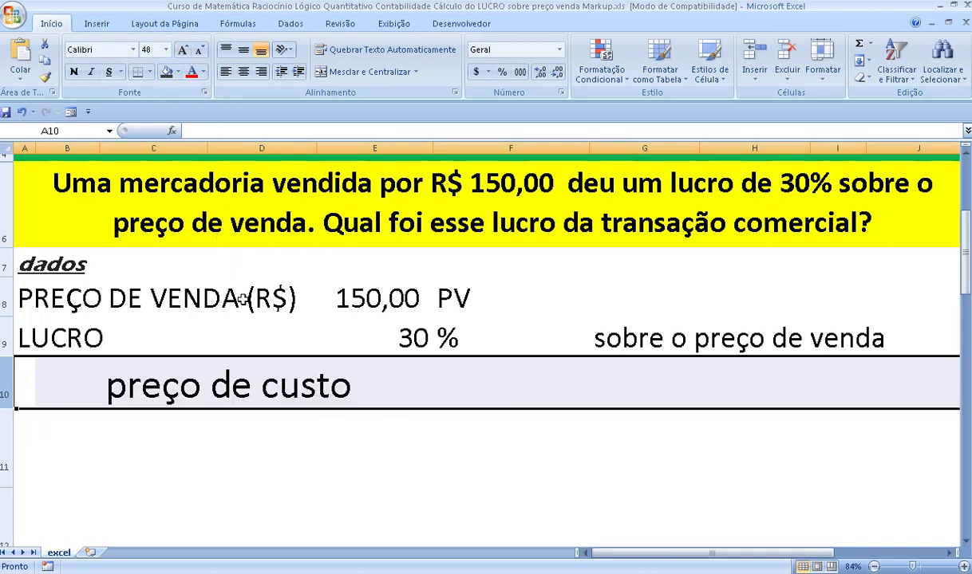
click(199, 49)
click(341, 369)
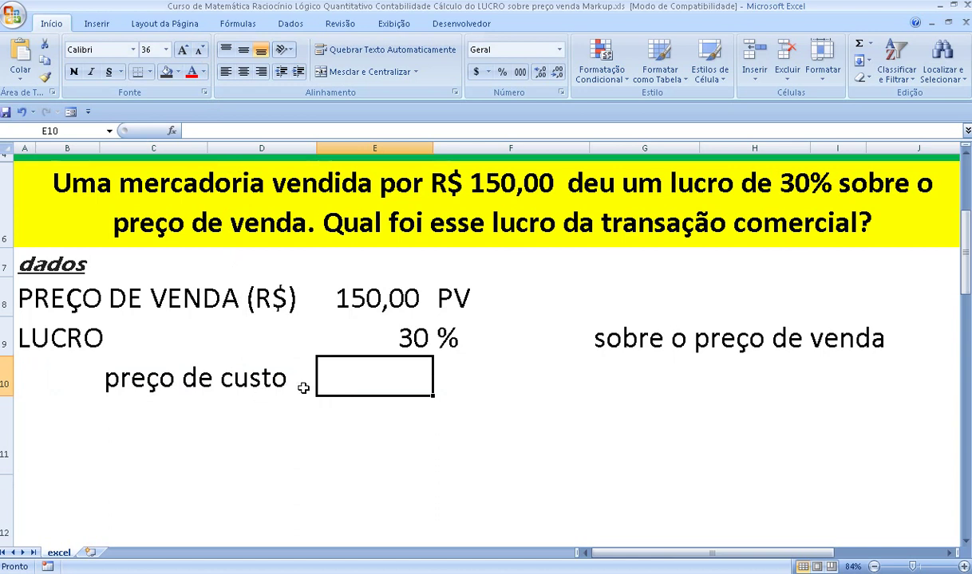
Step: Enter '+ lucro sobre o preço de venda =' in E10 as text with a leading apostrophe
text(+)
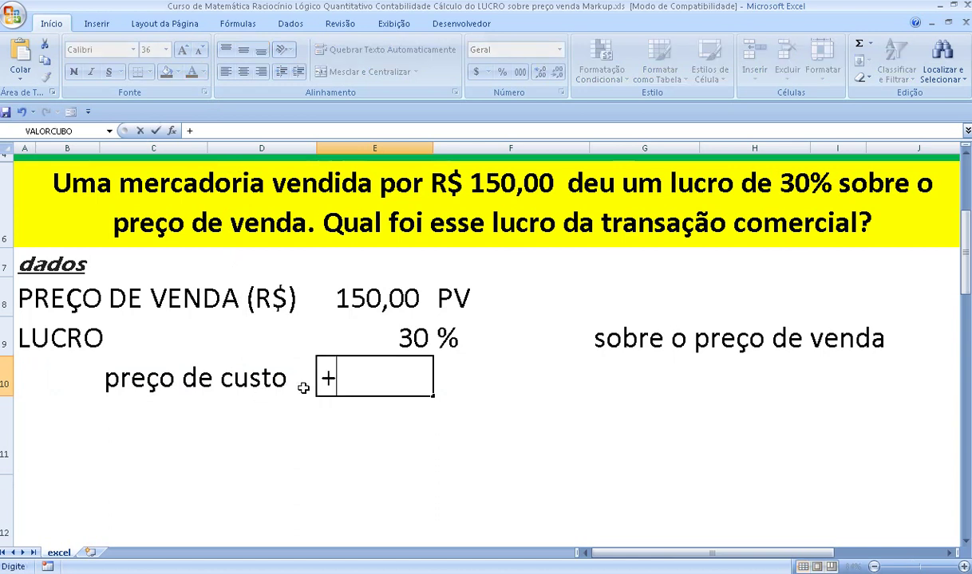
text( l)
text(ucro sobre)
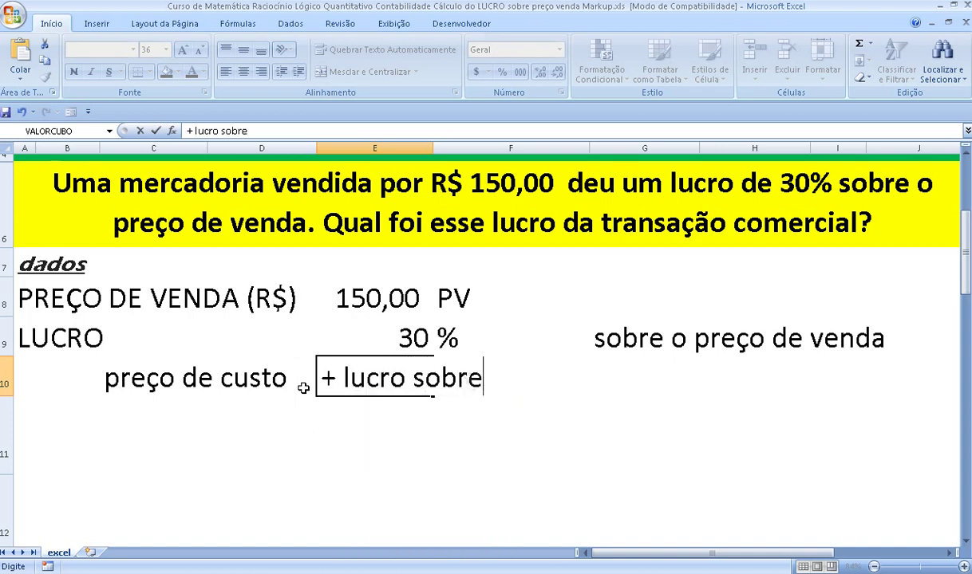
text( o preço de )
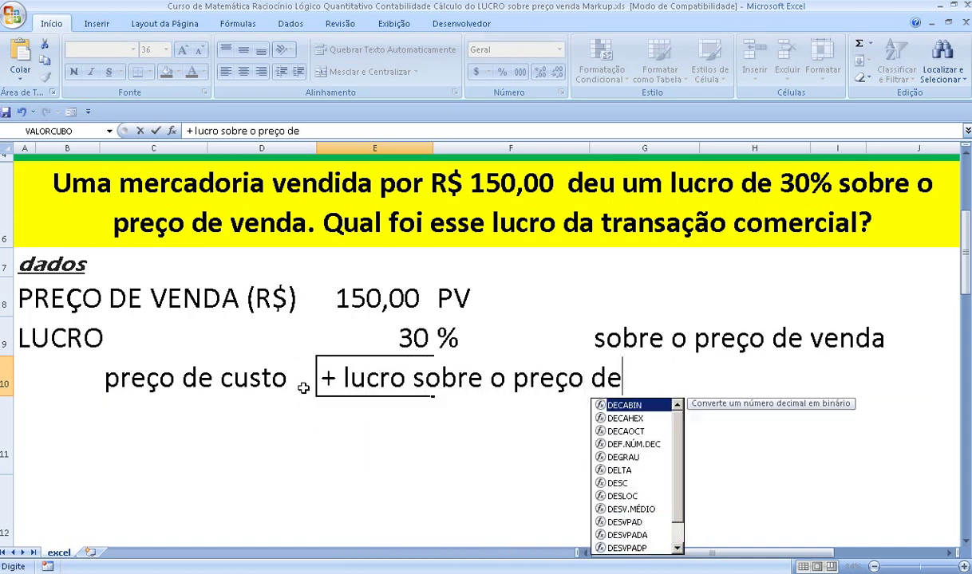
text(venda)
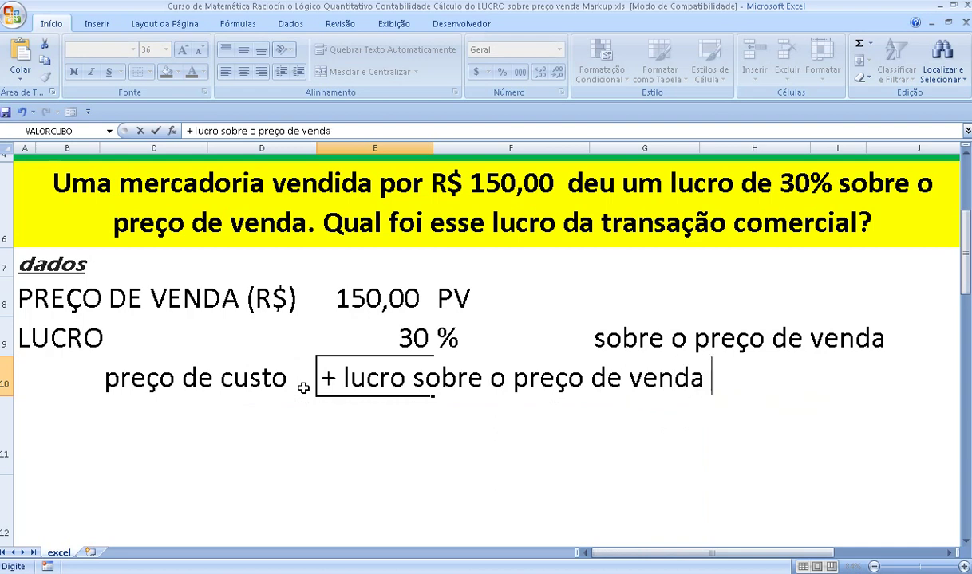
text( =)
key(Return)
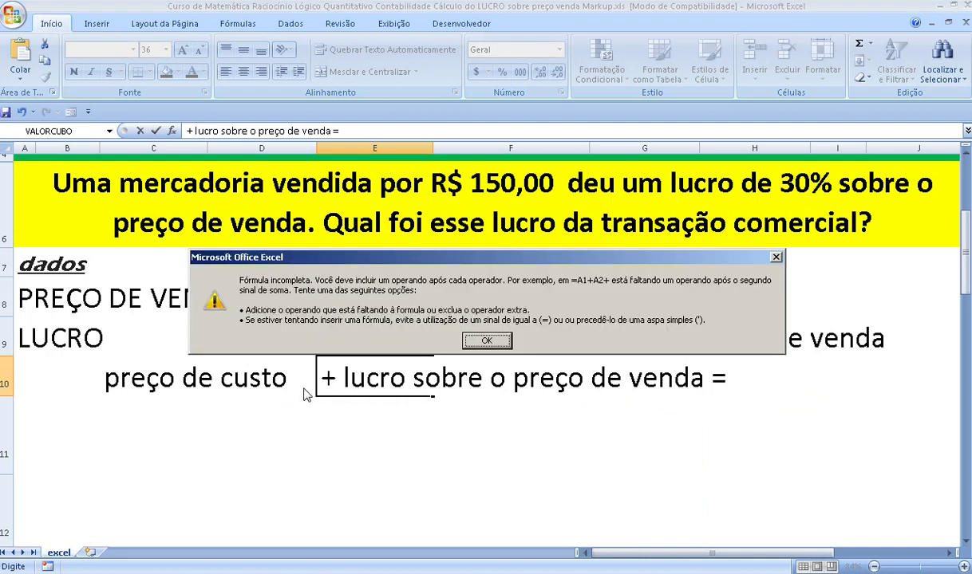
key(Return)
key(Return)
key(Return)
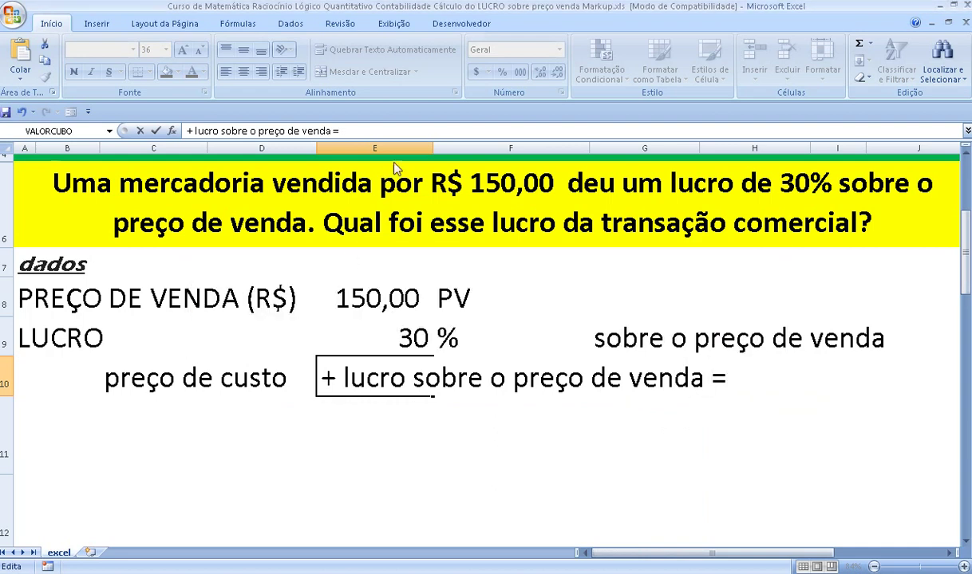
click(189, 132)
text(')
key(Return)
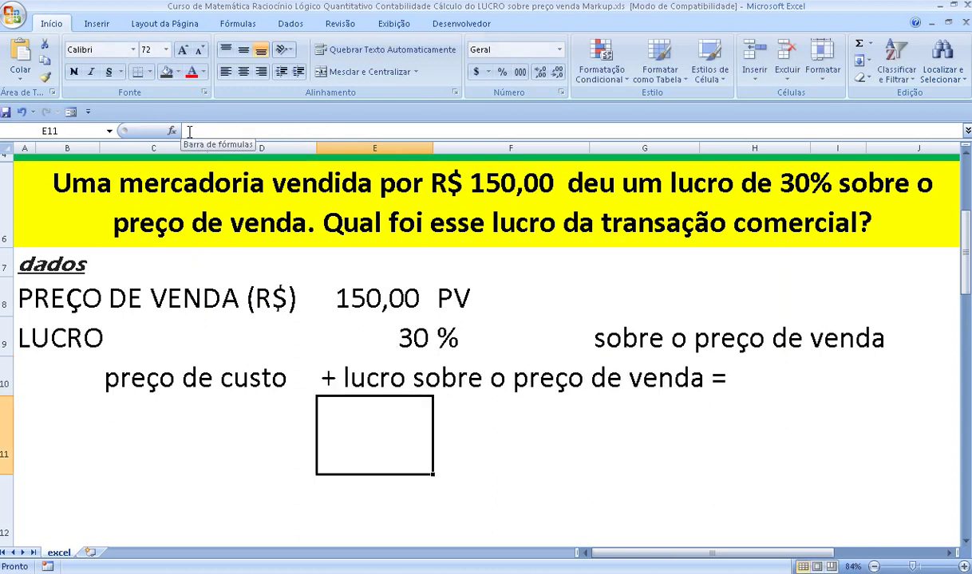
Step: Store '=preço de venda' in E11 as plain text by prefixing an apostrophe
text(=preç)
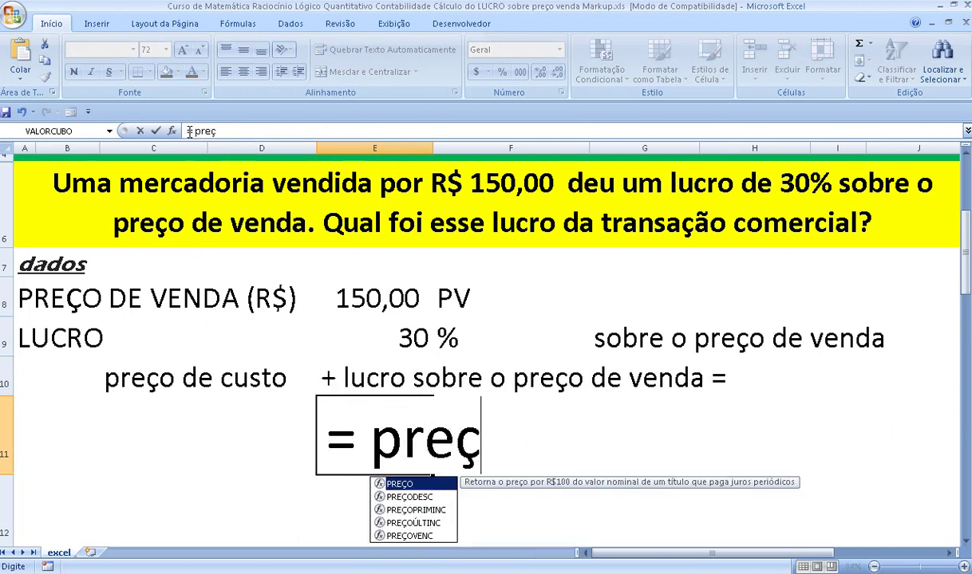
text(o de ve)
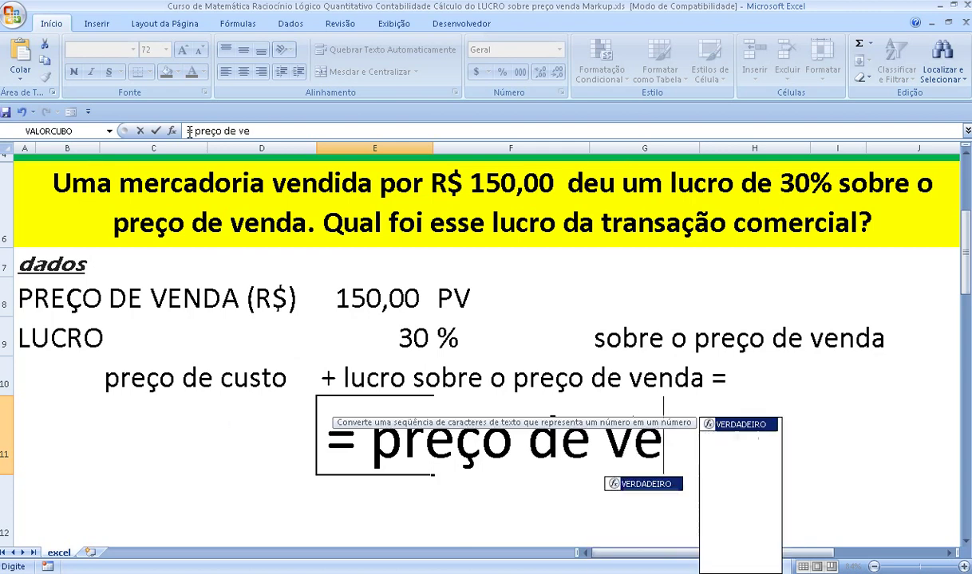
text(nda)
key(Return)
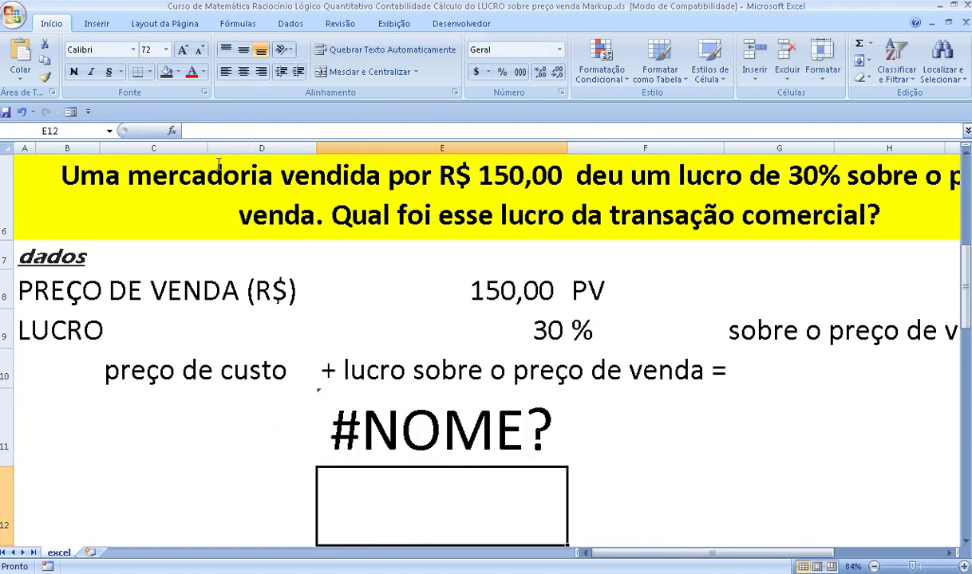
key(Up)
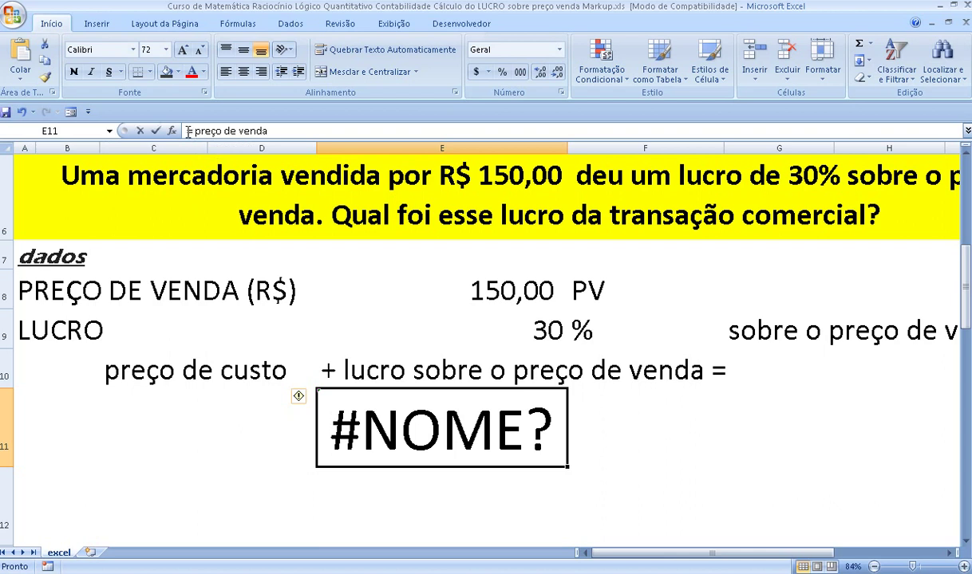
click(188, 130)
text(')
key(Return)
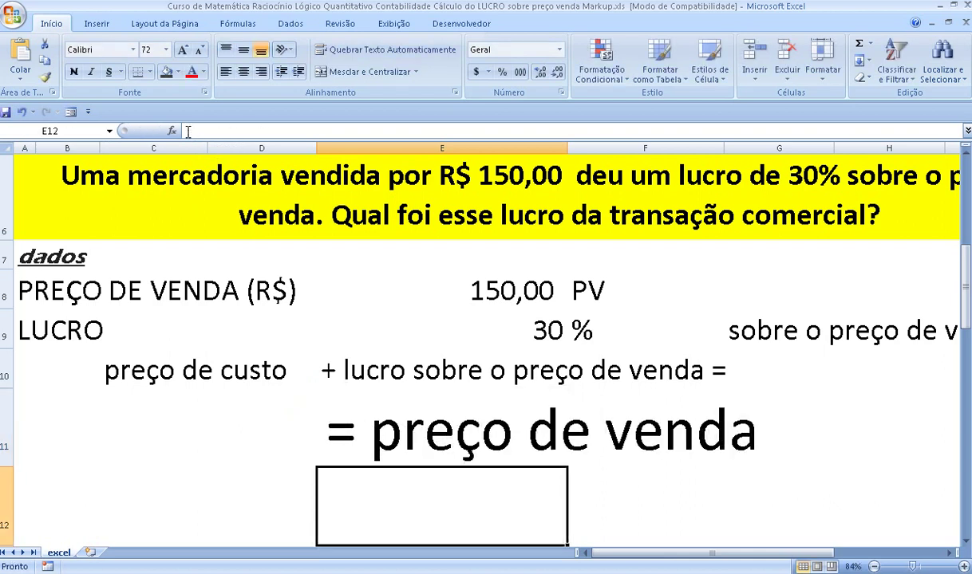
click(260, 491)
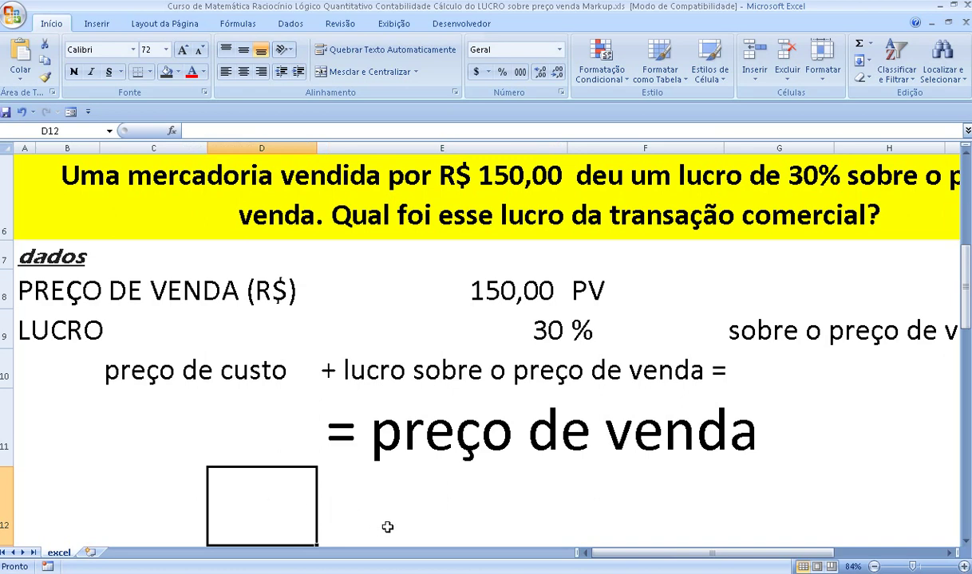
Step: Label D12 'pv' and link D13 to the sale price with =E8
text(pv)
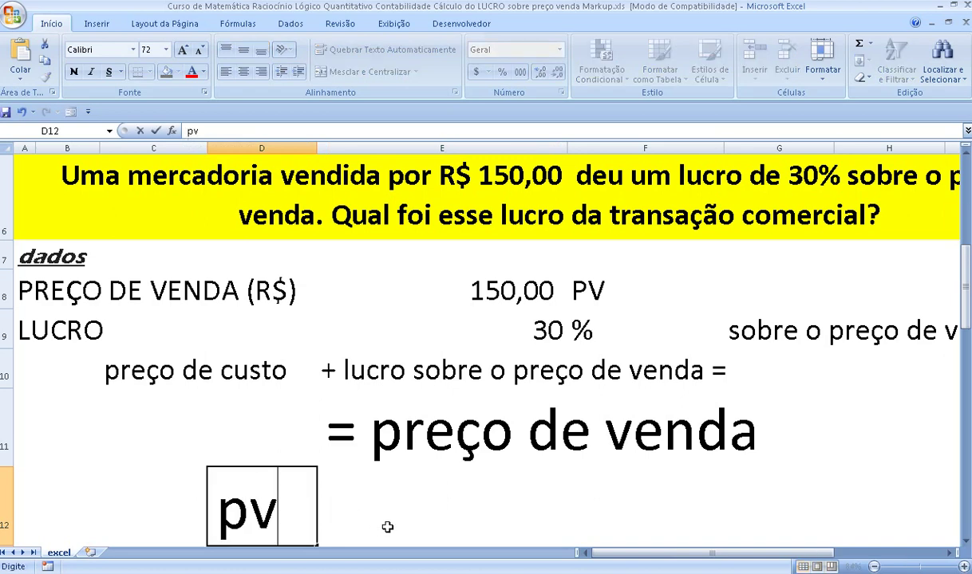
key(Return)
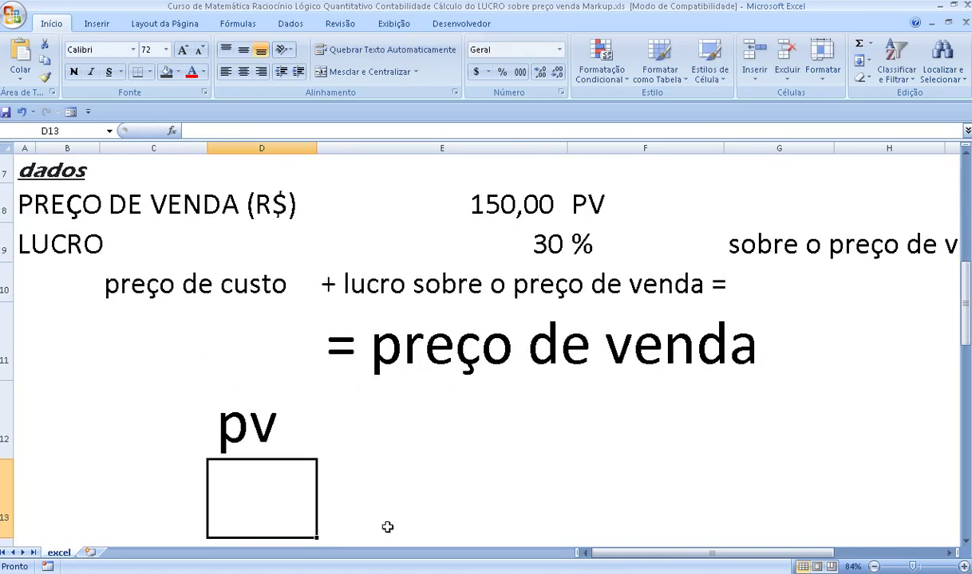
text(=)
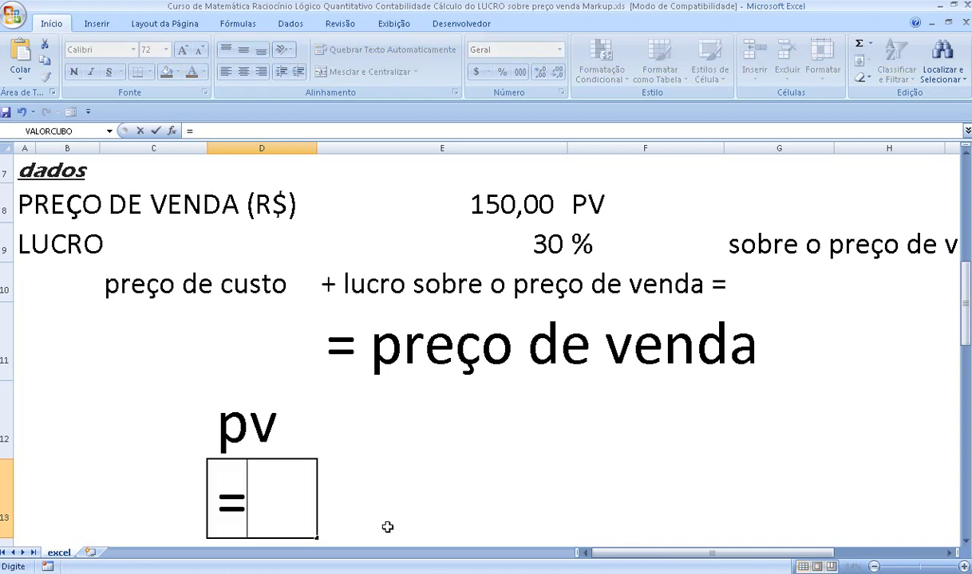
click(493, 206)
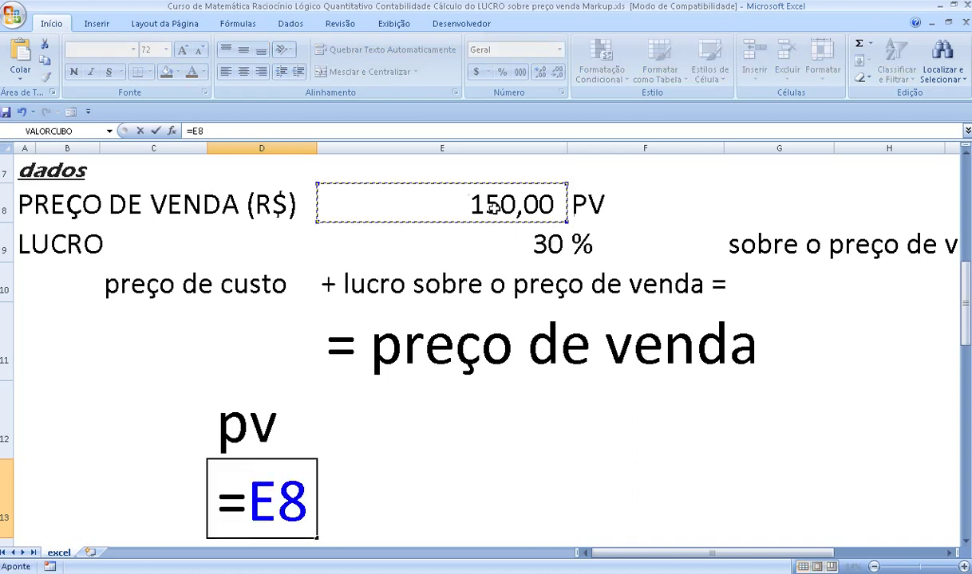
key(Return)
key(Up)
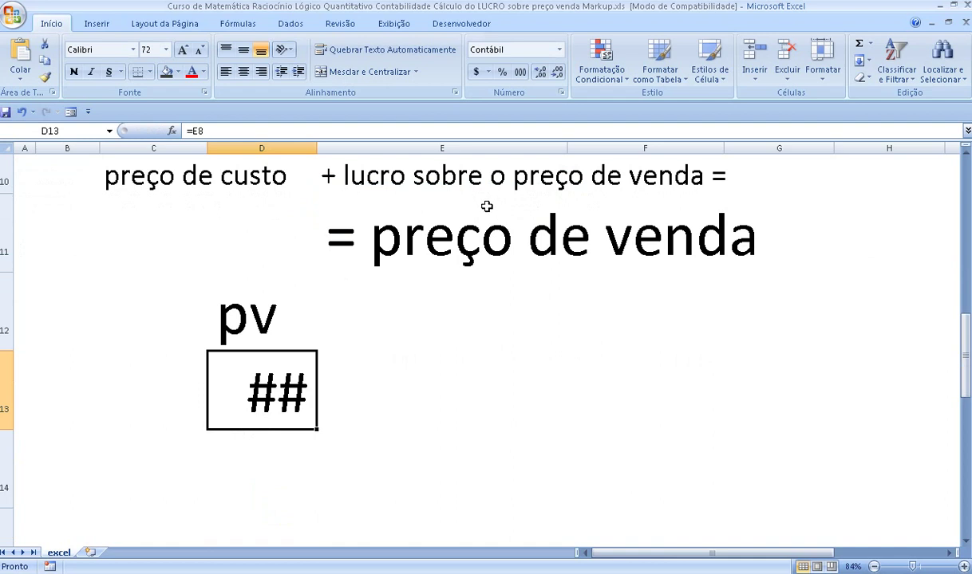
Step: Widen column D and shrink D13's font so 150,00 displays
drag(319, 148, 345, 148)
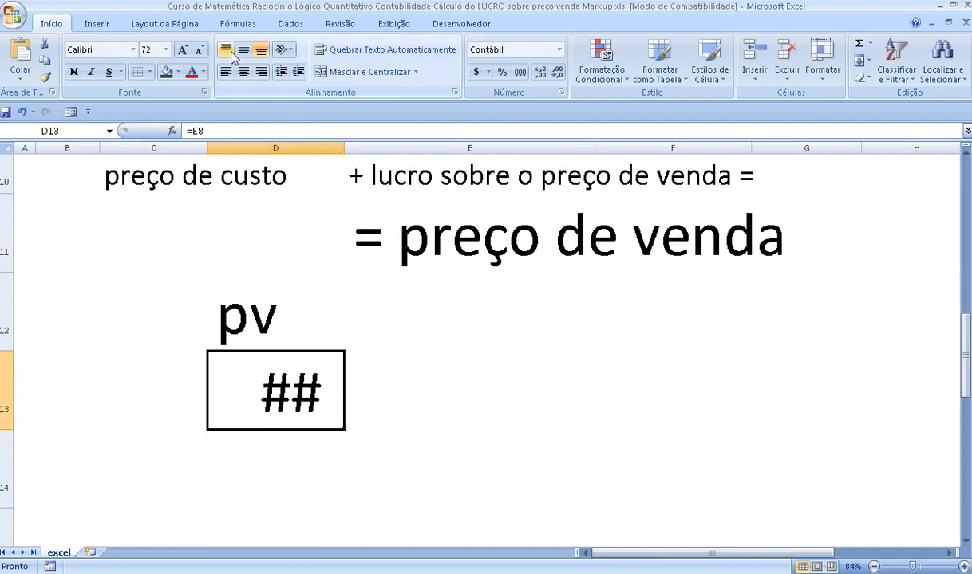
click(197, 50)
click(197, 50)
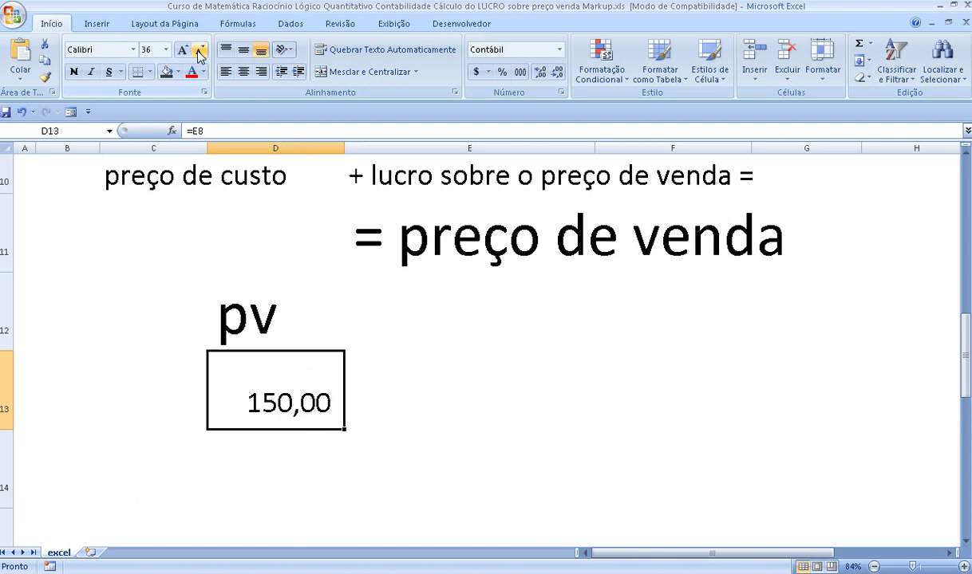
click(422, 329)
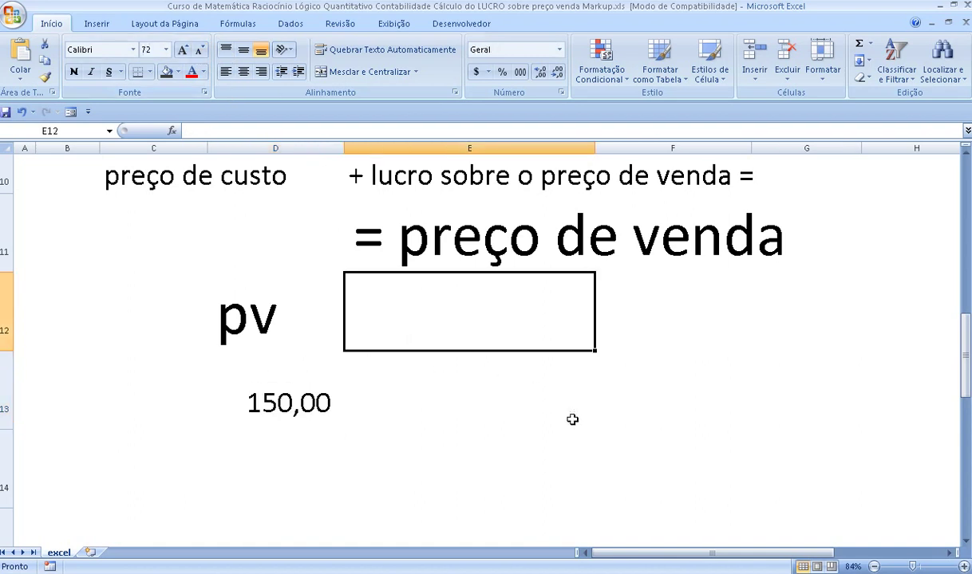
Step: Type the heading 'lucro s/ preço de venda' into E12
text(lu)
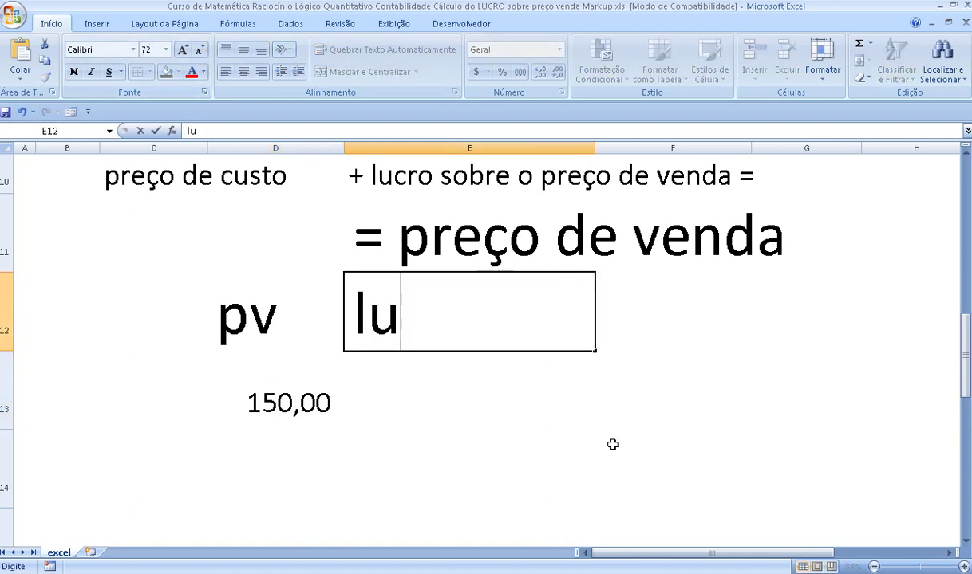
text(cro)
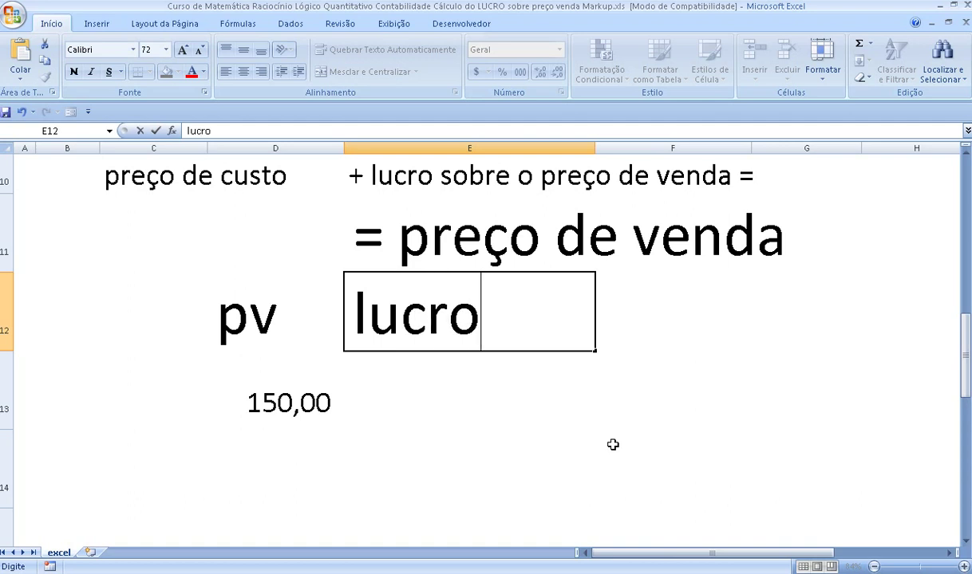
text( s)
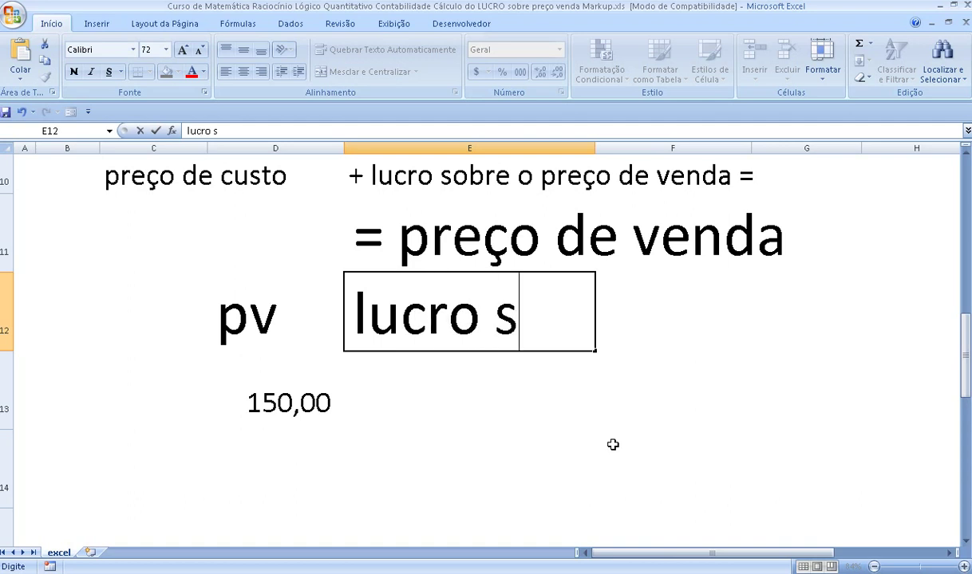
text(/ preç)
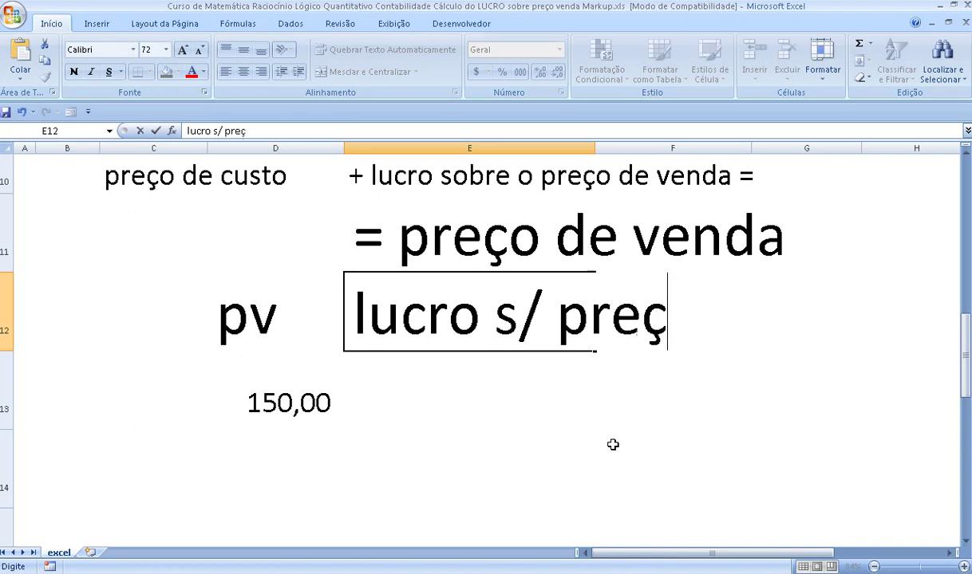
text(o de venda)
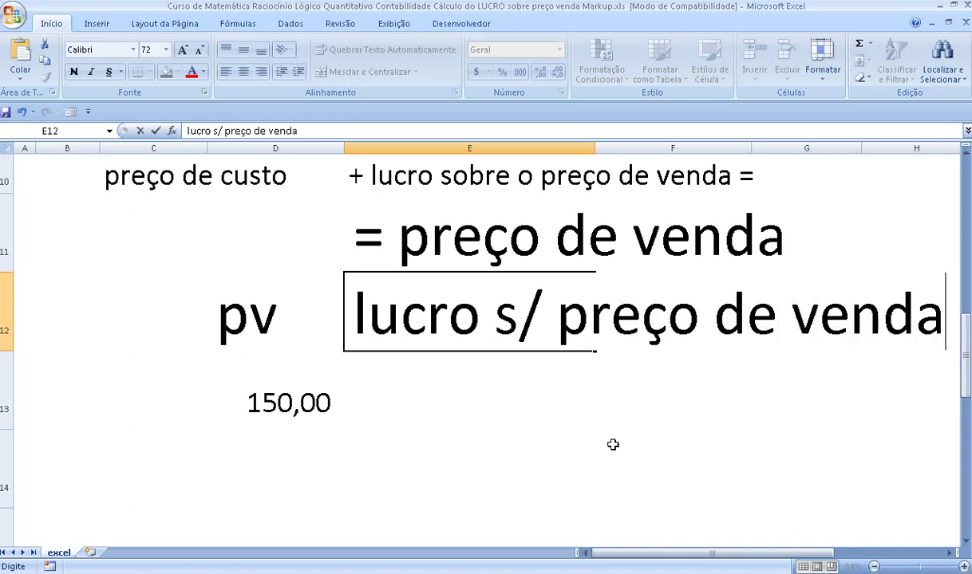
key(Return)
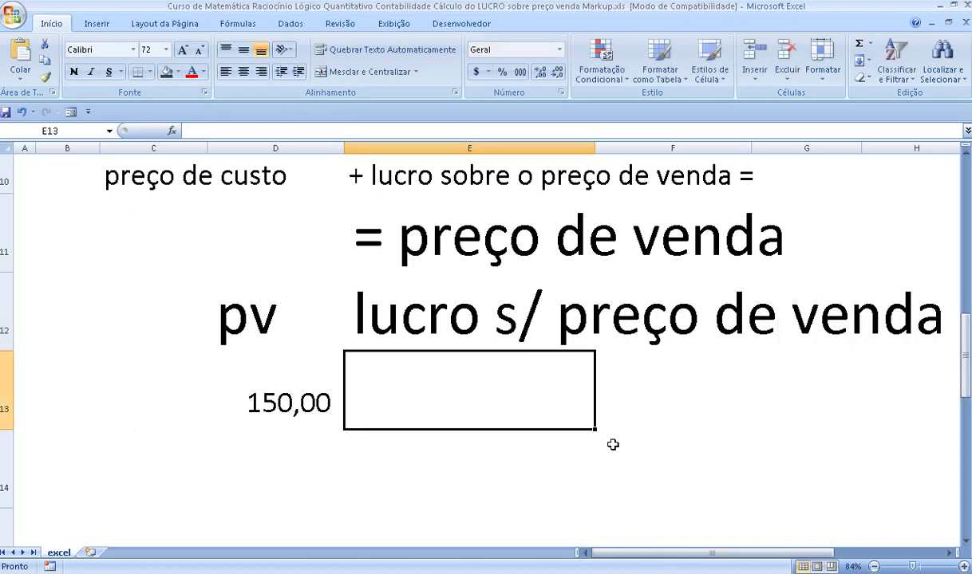
Step: Enter =E9 in E13 to show the 30 profit percentage
text(=)
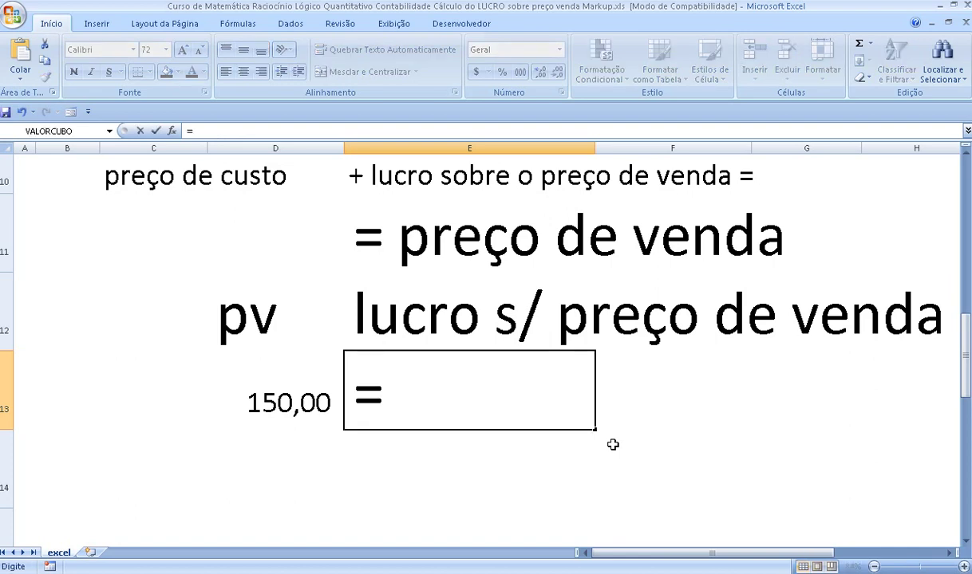
scroll(613, 444, up, 2)
click(555, 342)
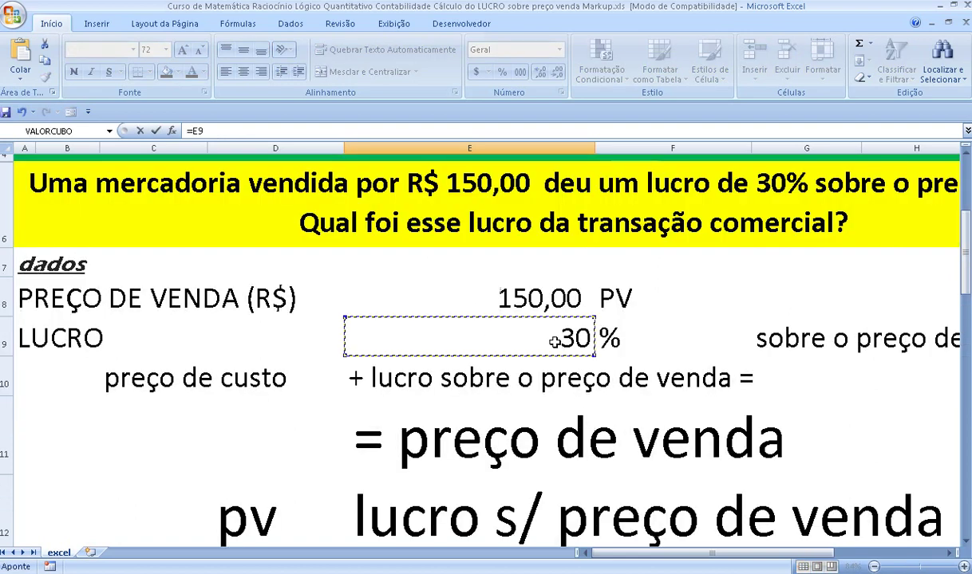
key(Return)
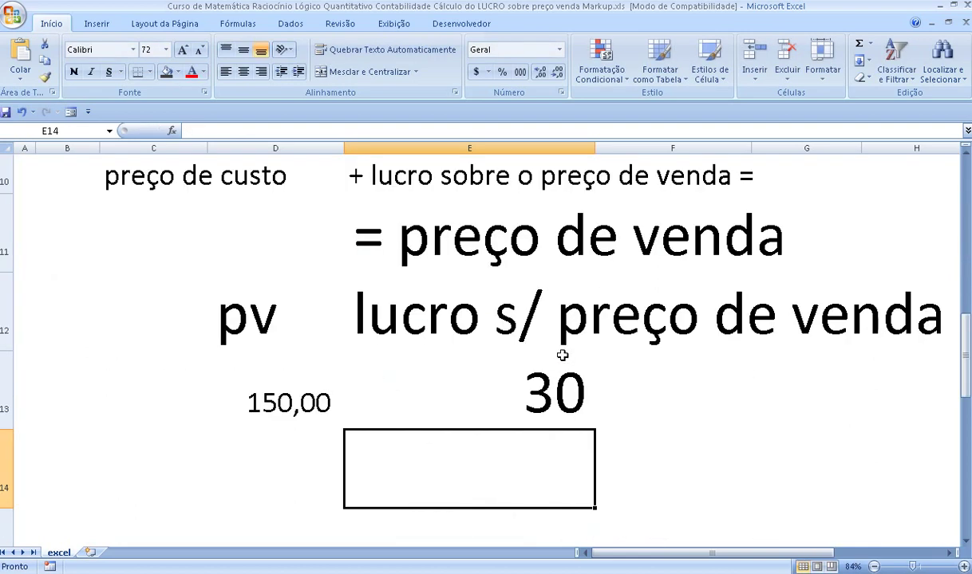
click(559, 399)
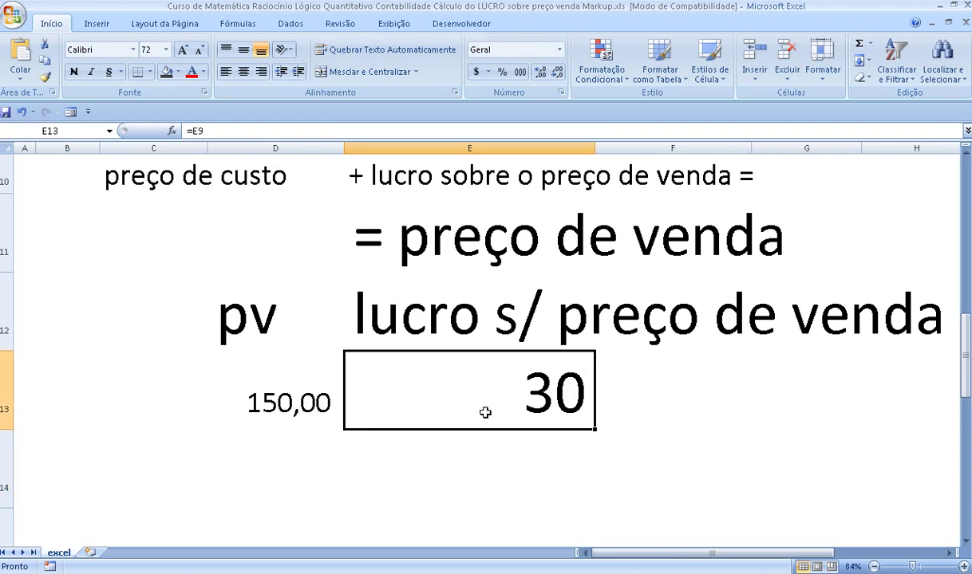
click(186, 490)
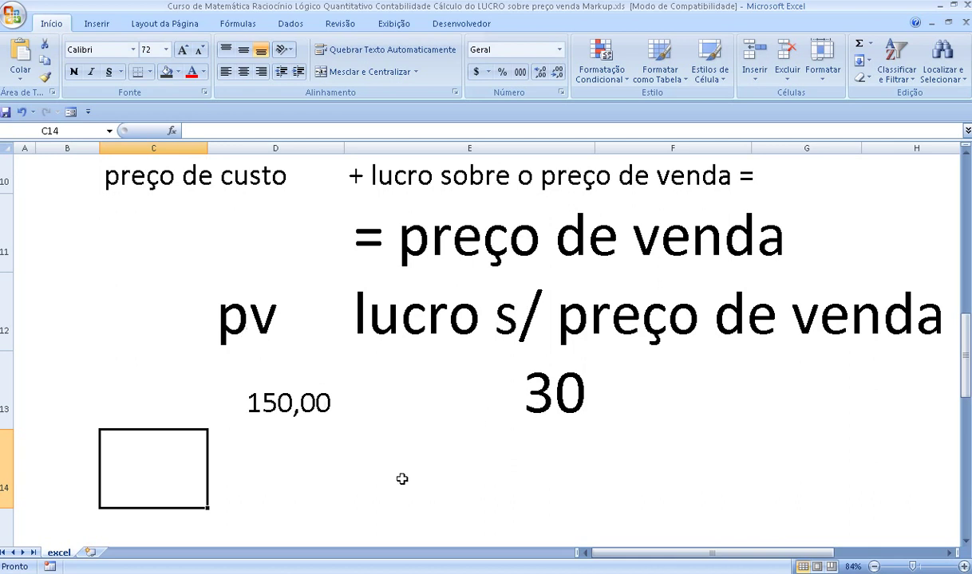
Step: Put the labels 'pv' in D15 and '%' in E15
click(270, 467)
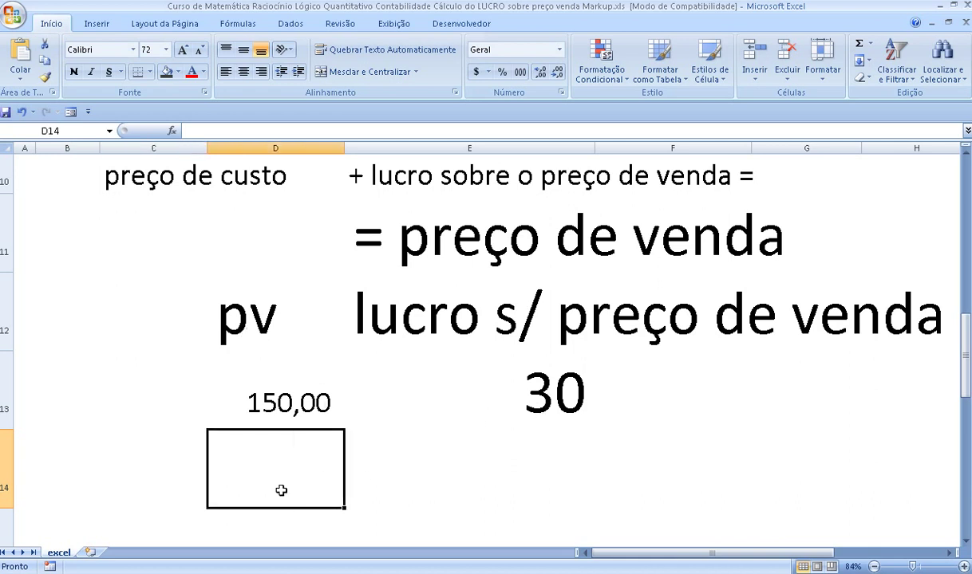
scroll(279, 479, down, 1)
click(273, 346)
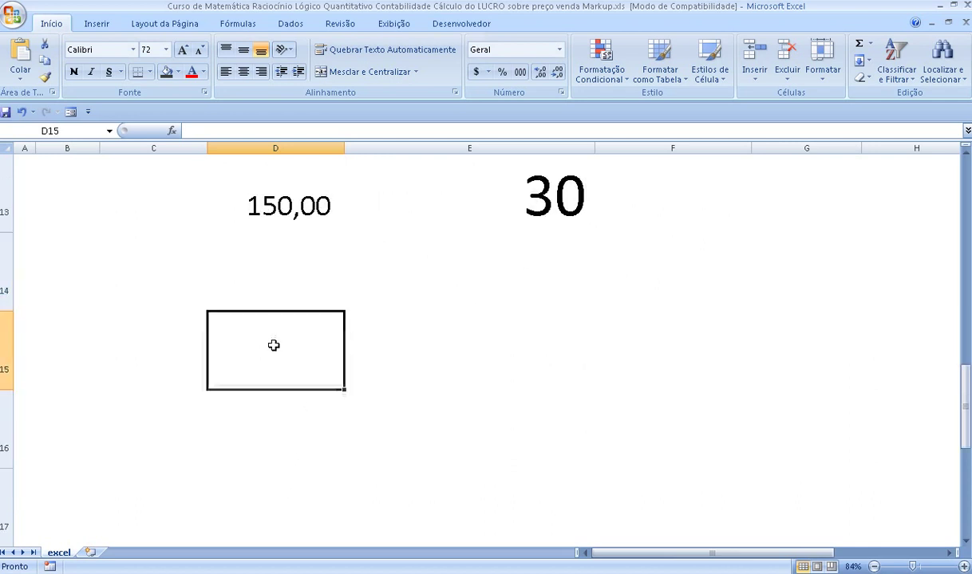
text(p)
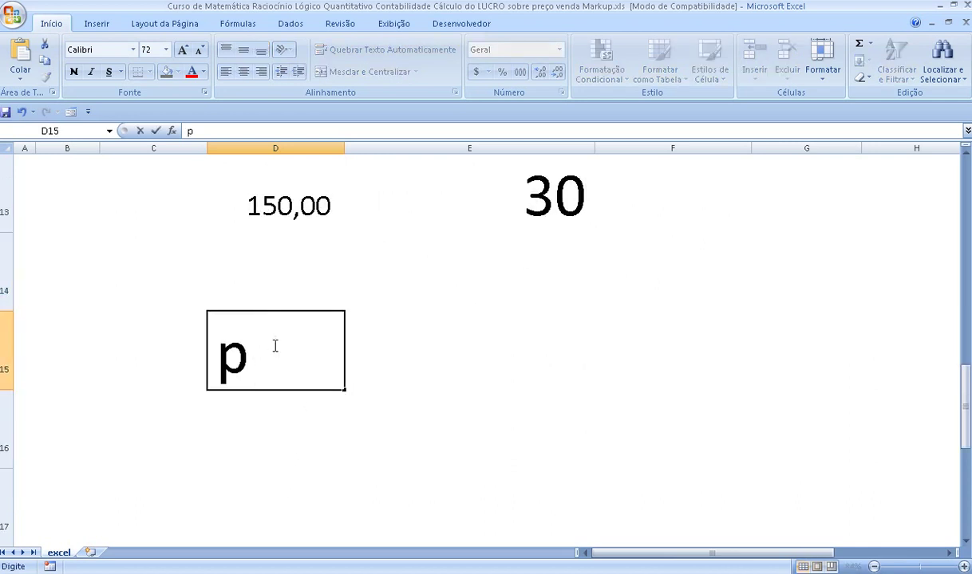
text(v)
key(Return)
click(273, 346)
key(Right)
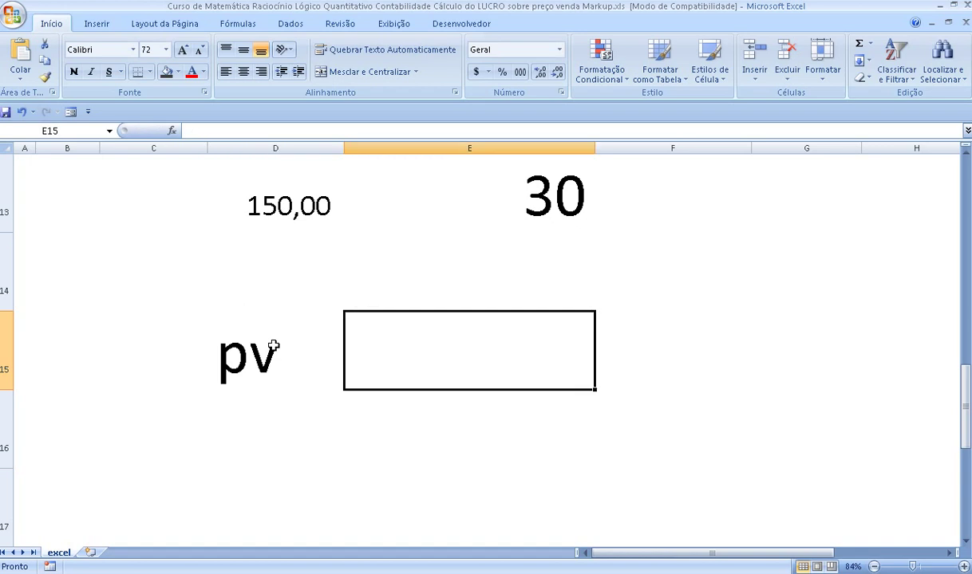
text(%)
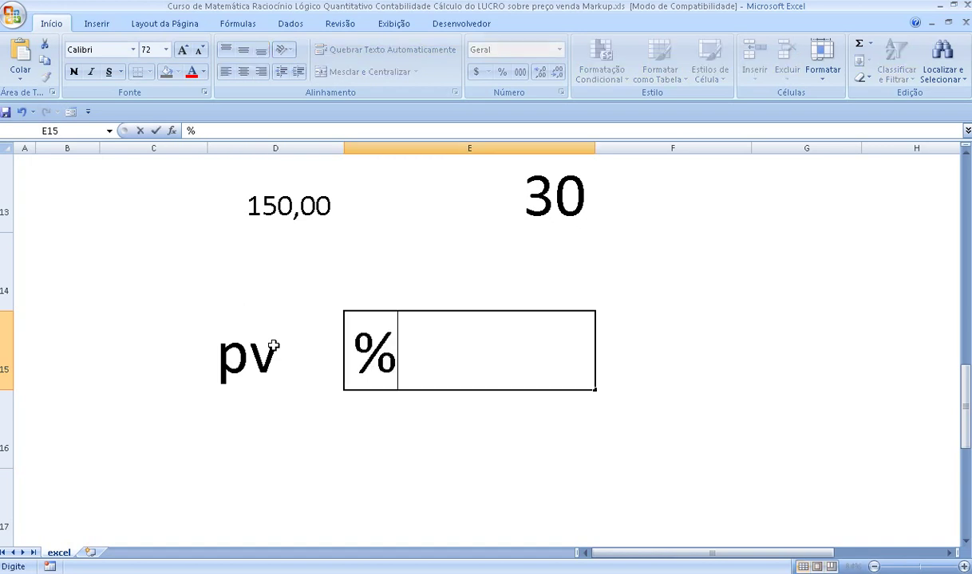
key(Return)
Step: Start a formula in D16 under the pv label
click(255, 412)
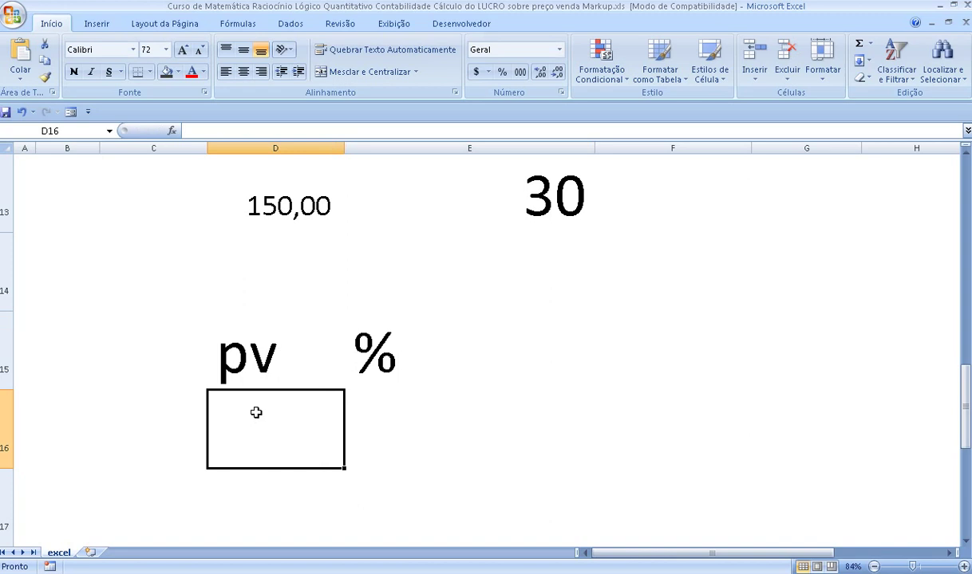
text(=)
scroll(256, 408, up, 1)
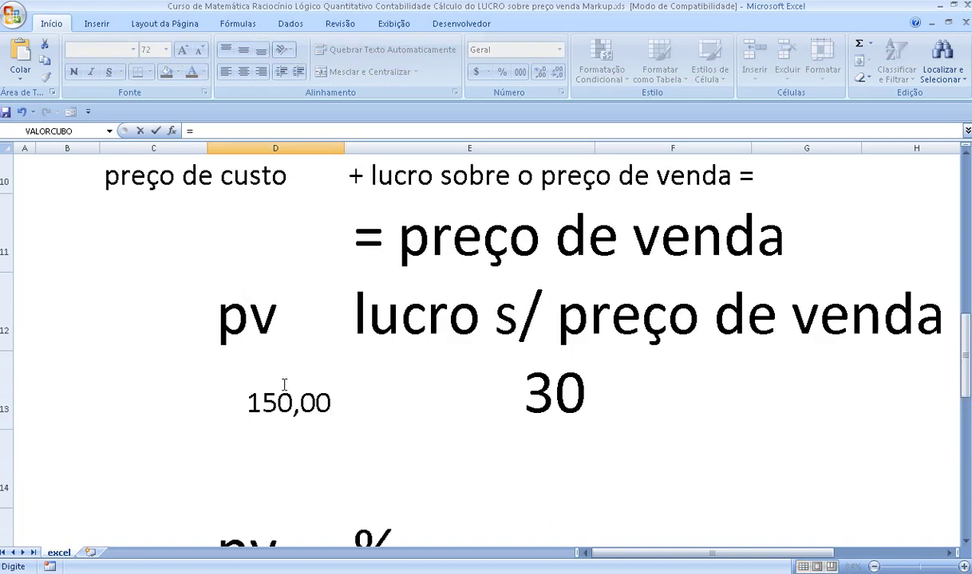
Step: Link D16 to D13 with =D13 and shrink its font so 150,00 fits
click(276, 389)
key(Return)
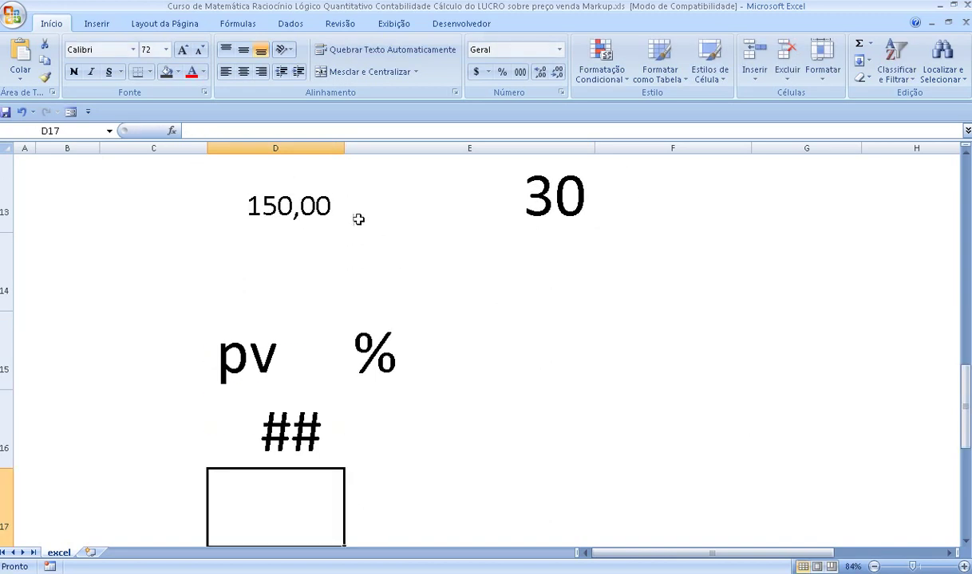
click(278, 417)
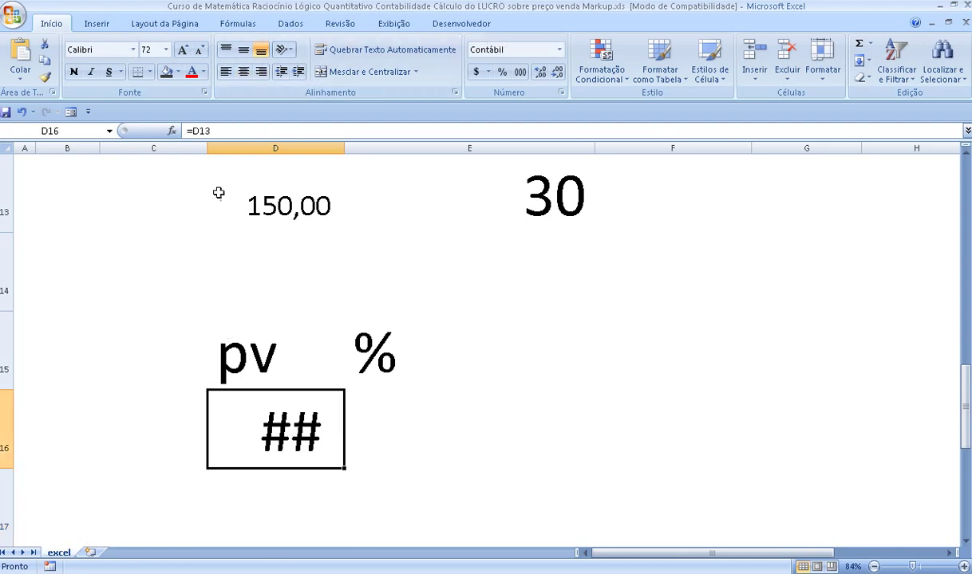
click(199, 50)
click(199, 50)
Step: Enter 100 in E16 and link E17 to E13 to show 30
click(377, 440)
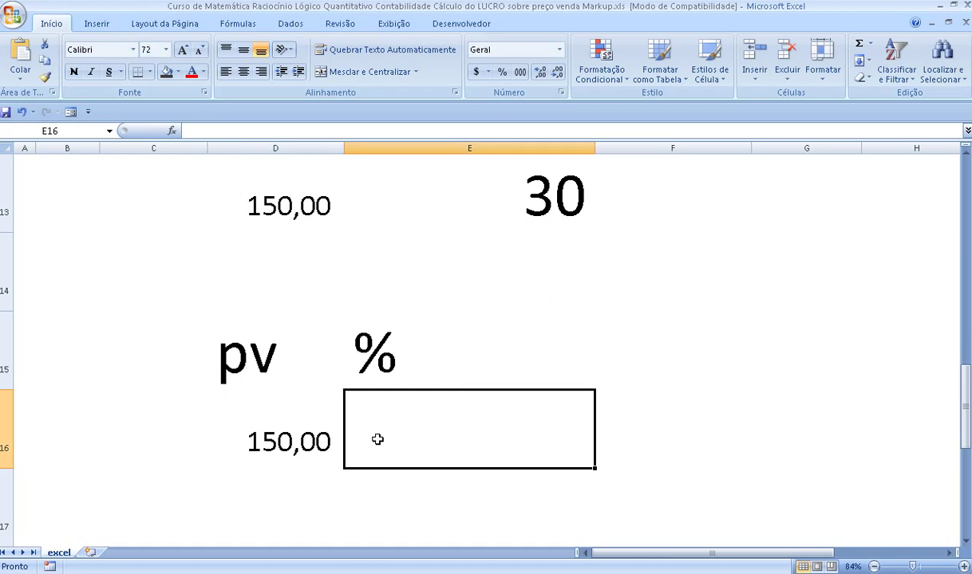
text(100)
key(Return)
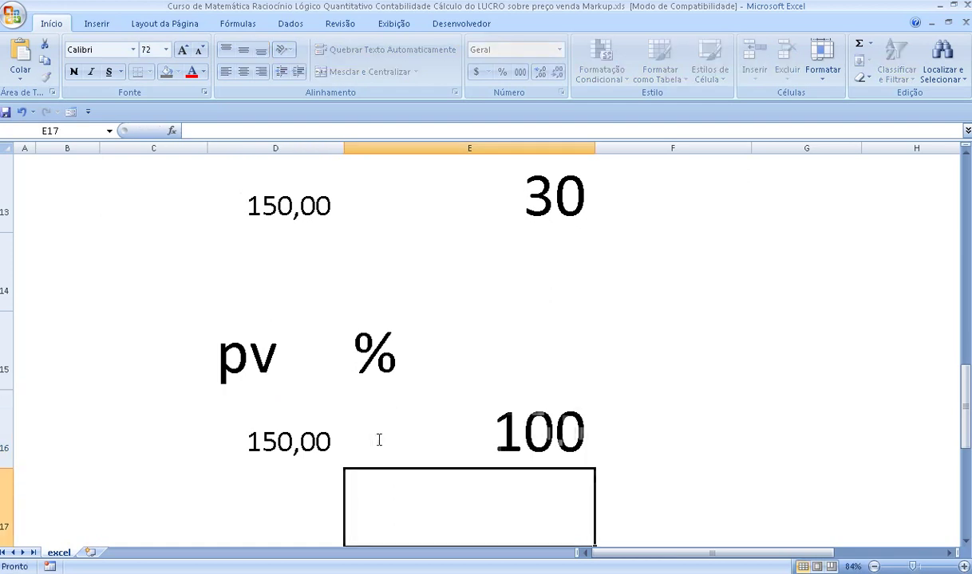
click(304, 468)
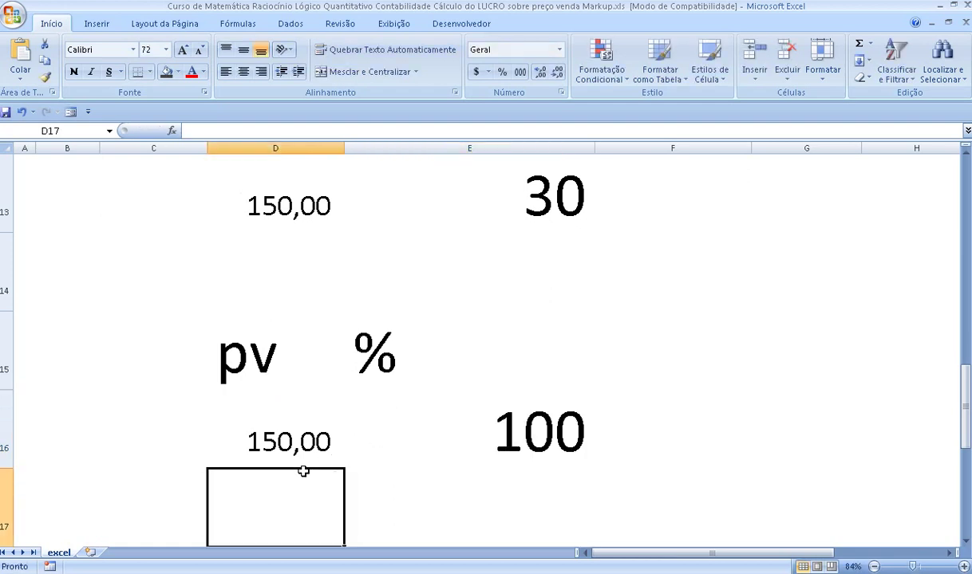
click(492, 481)
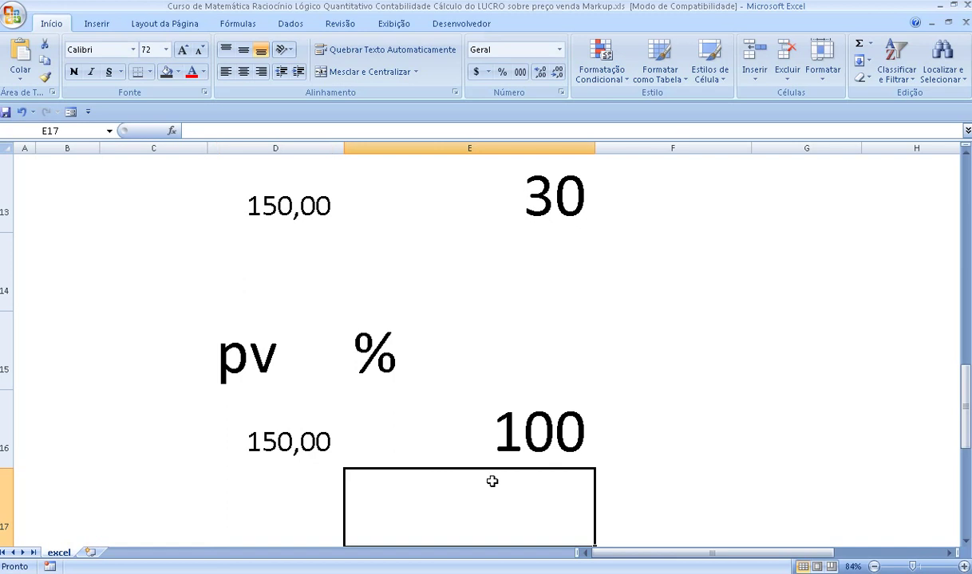
text(=)
click(551, 209)
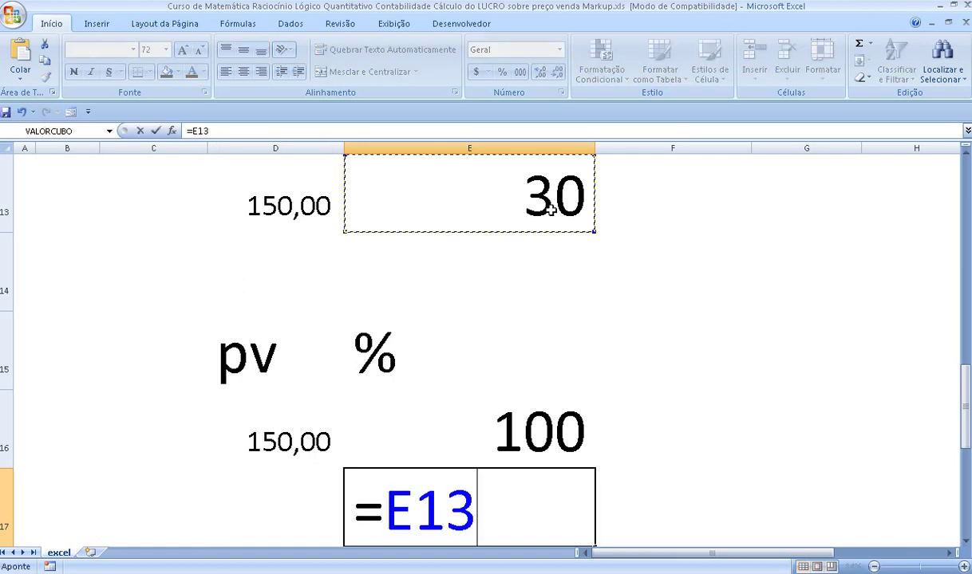
key(Return)
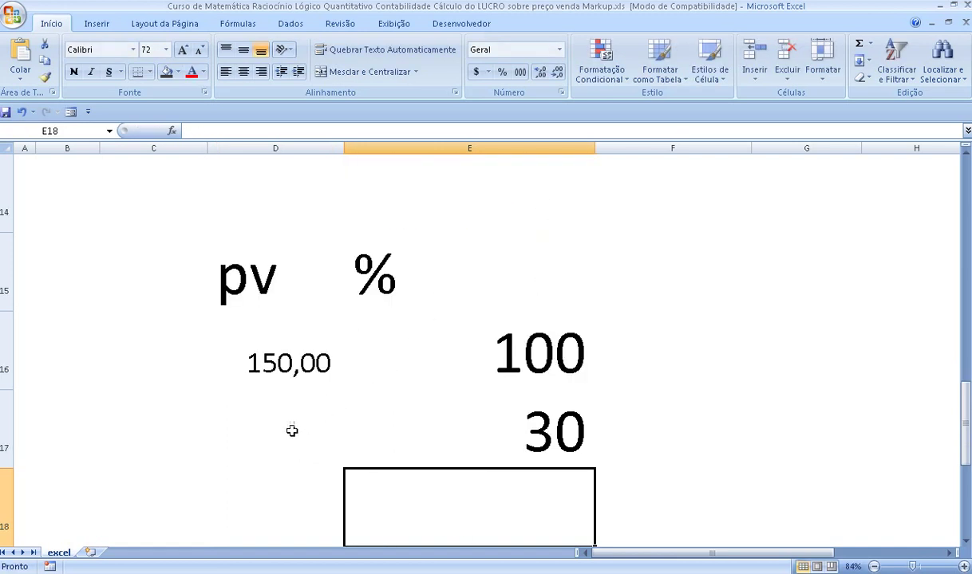
Step: Label D17 'lucro' and right-align the % heading in E15
click(292, 431)
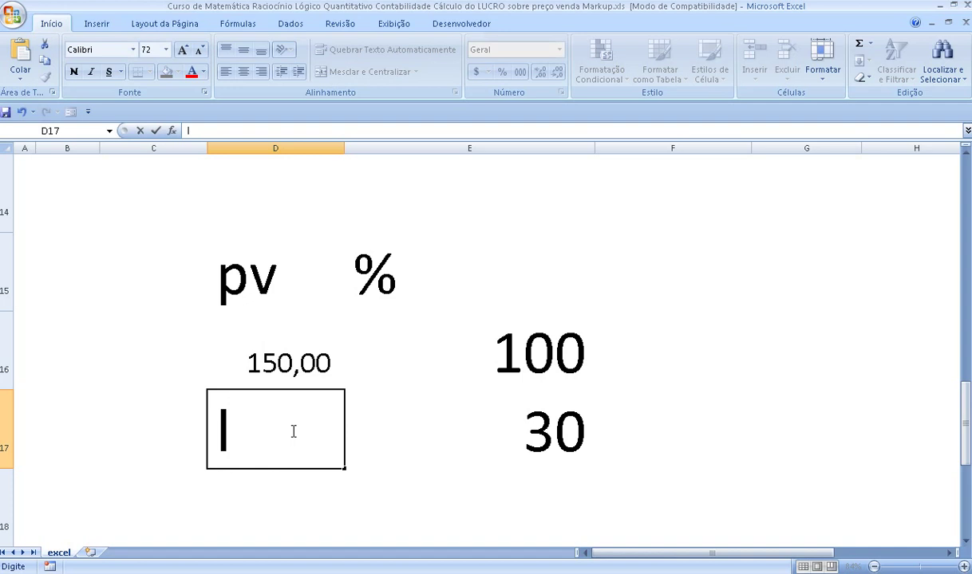
text(ucr)
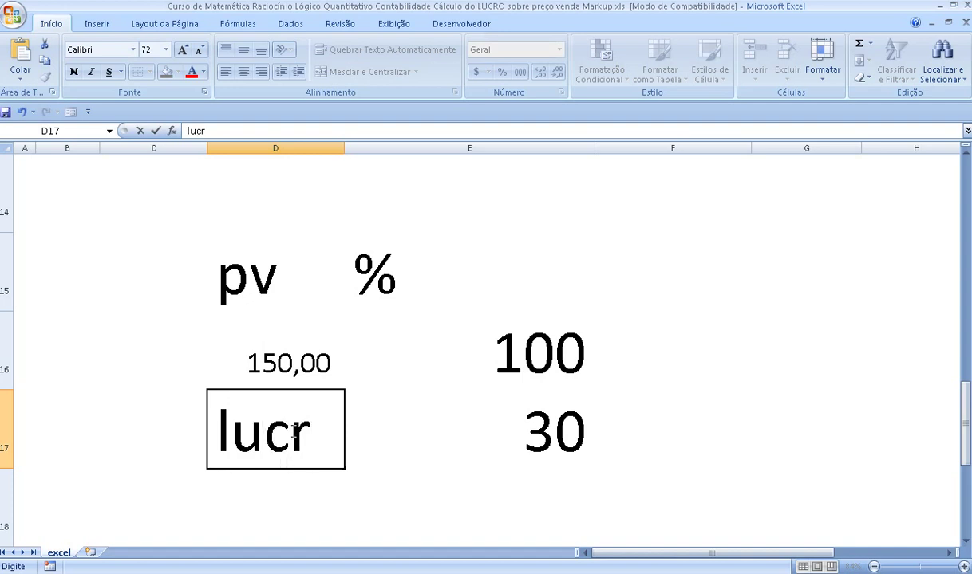
text(o)
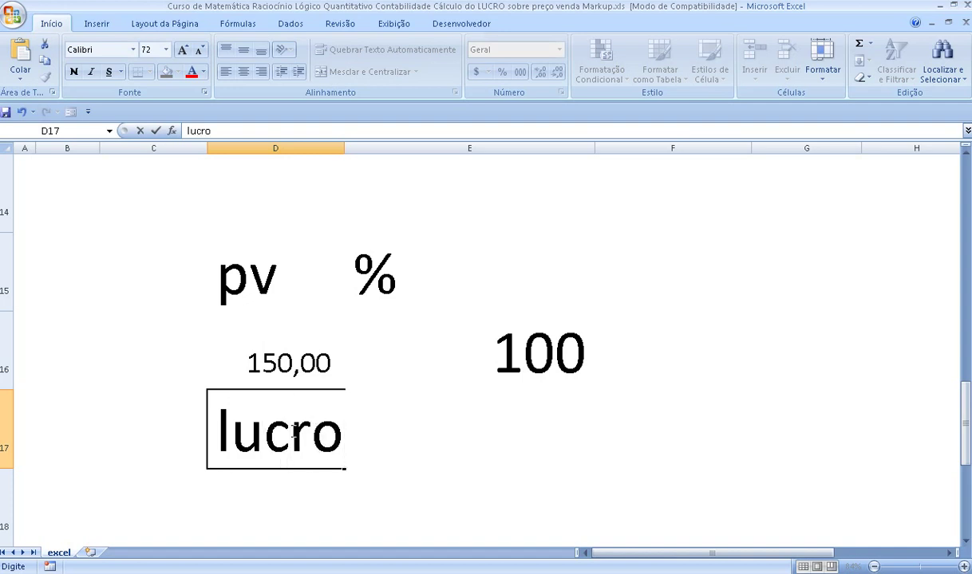
key(Return)
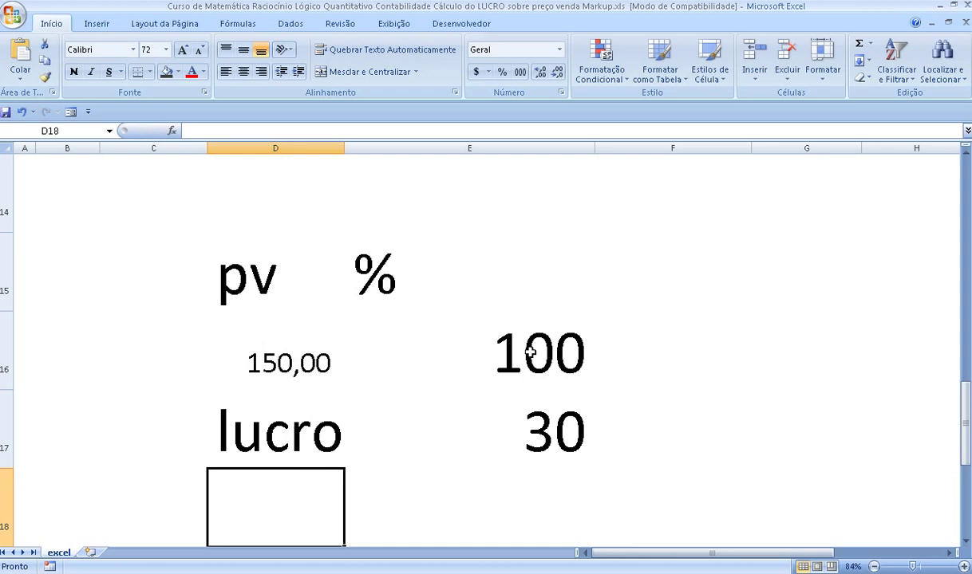
click(453, 286)
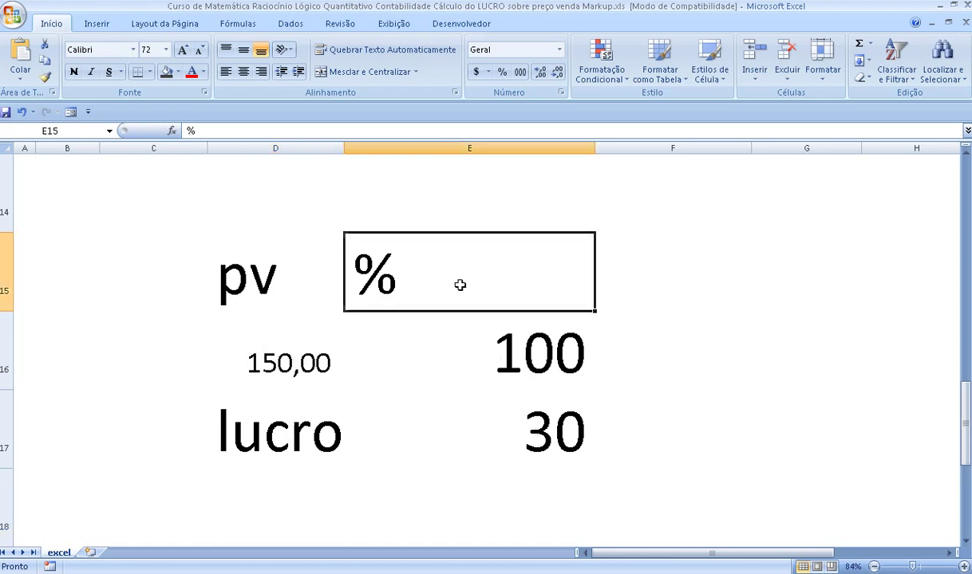
click(265, 74)
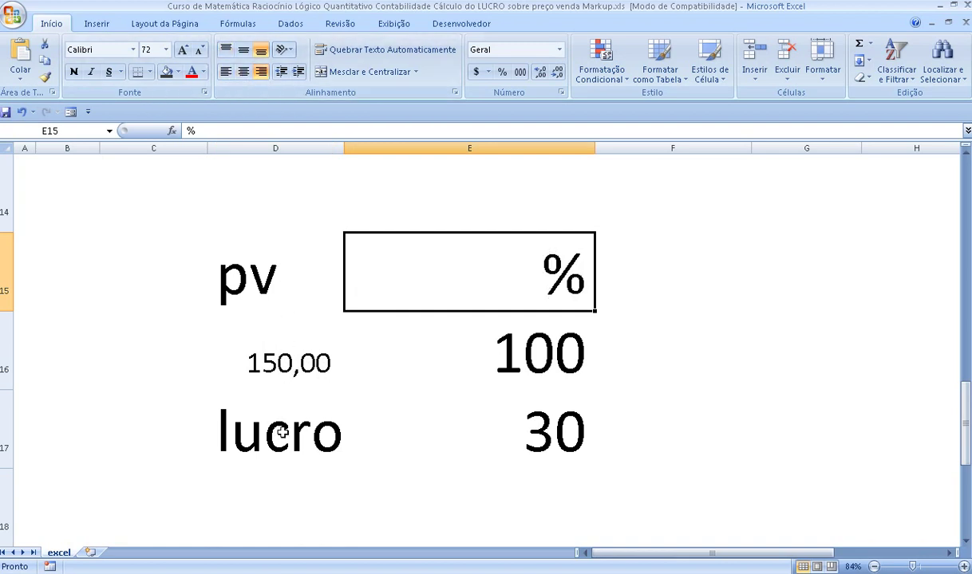
Step: Begin typing 'lucro -' in D18 below the lucro label
click(315, 517)
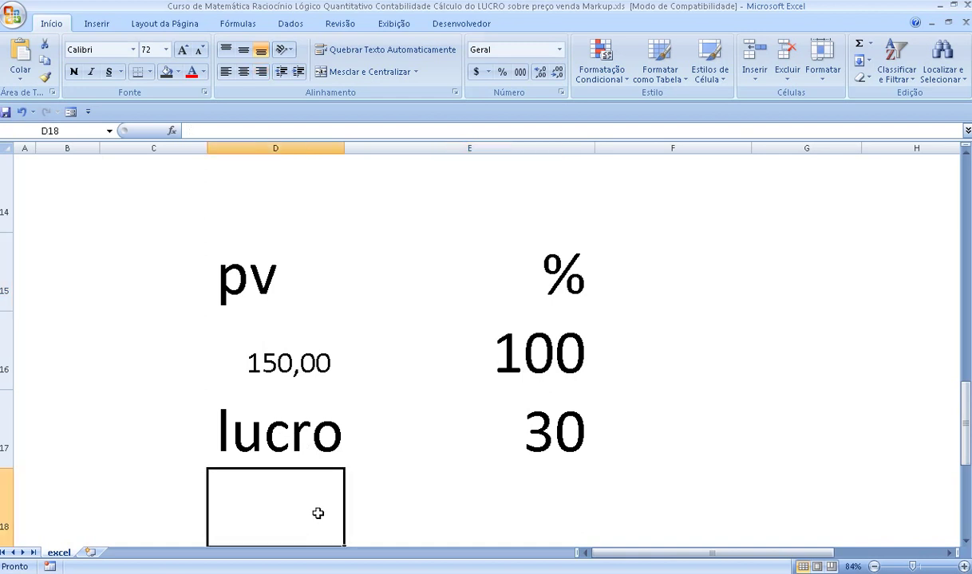
scroll(317, 513, down, 1)
click(297, 371)
scroll(296, 369, up, 1)
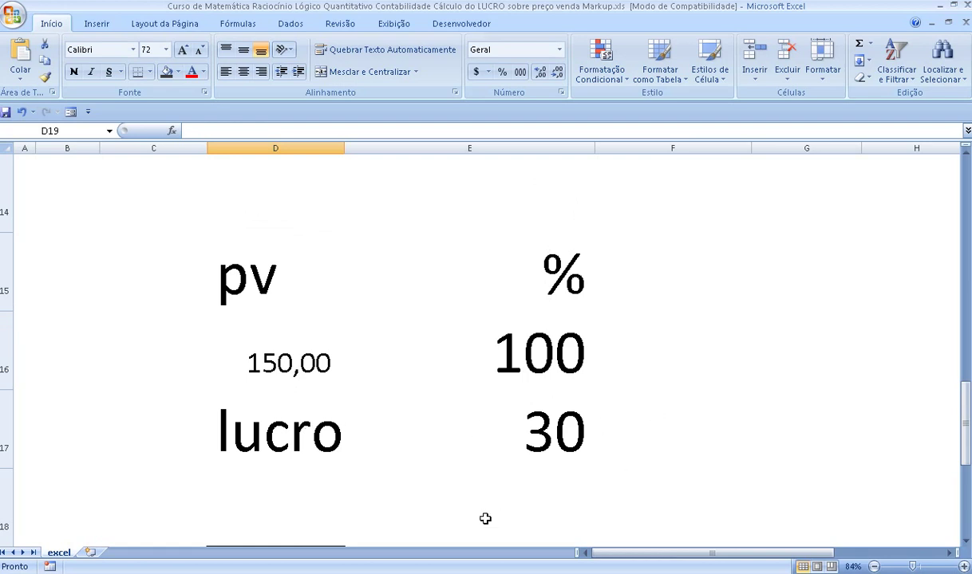
click(300, 521)
text(l)
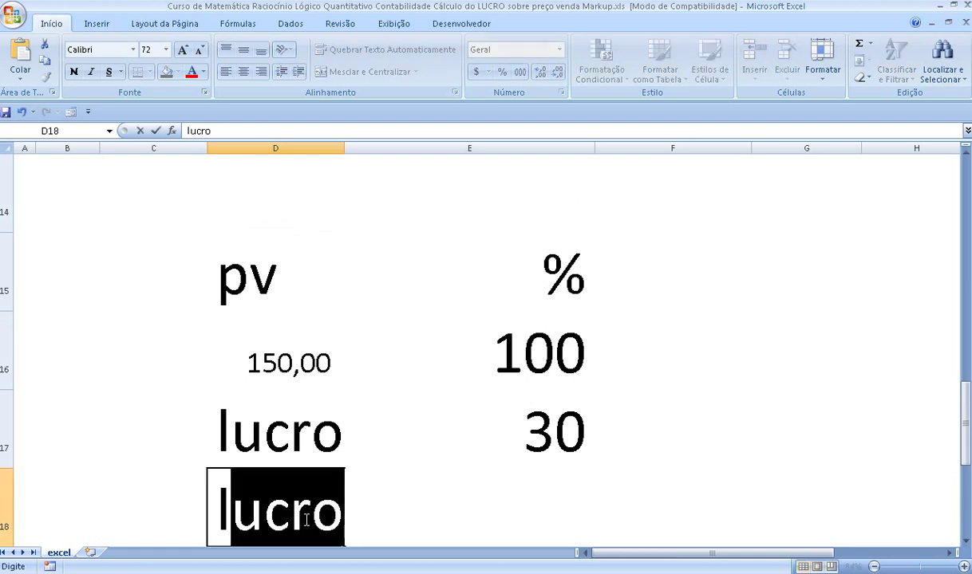
text(ucro -)
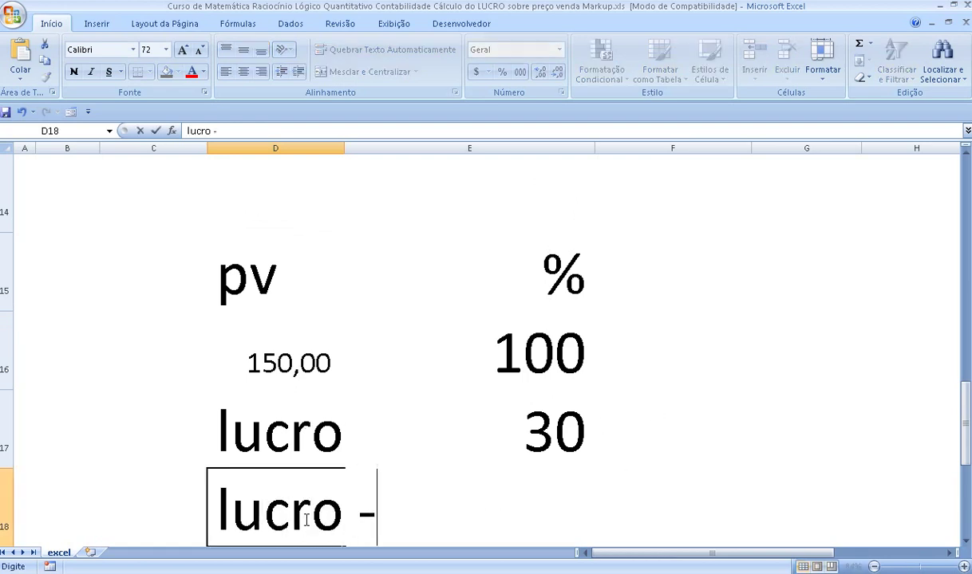
Step: Correct the D18 label to read 'lucro ='
key(BackSpace)
key(BackSpace)
text(=)
key(Return)
Step: Enter the profit formula =D16*E17/E16 in F18
key(Up)
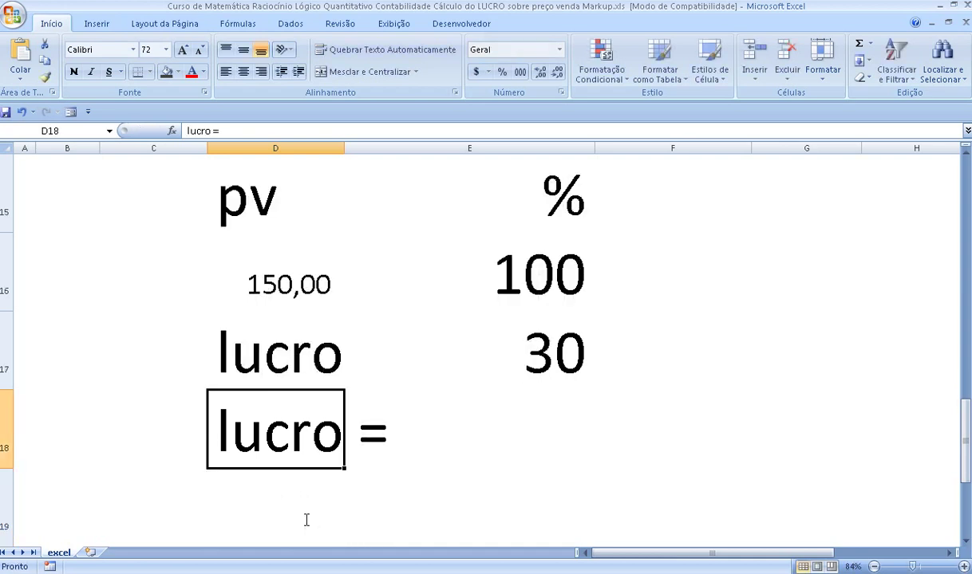
key(Right)
key(Right)
text(=)
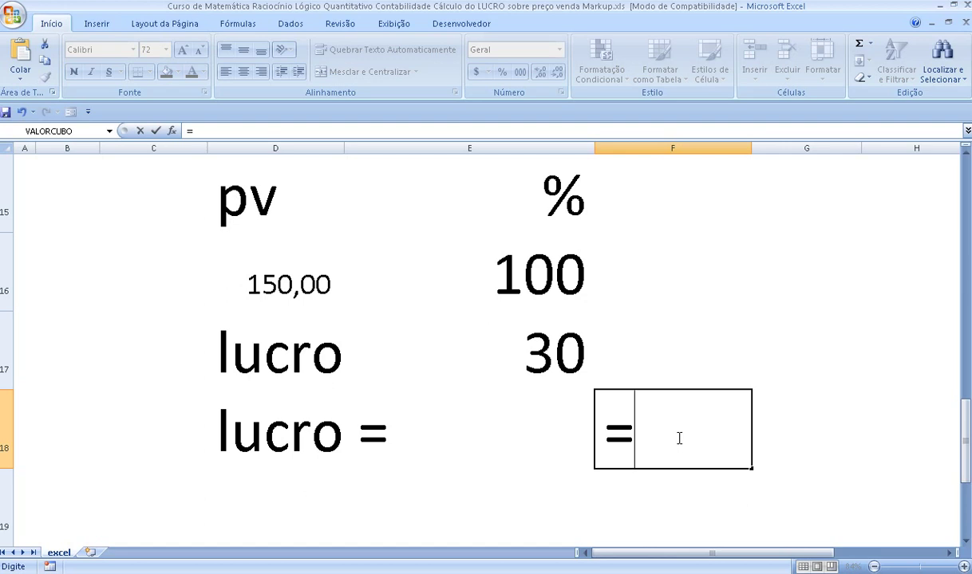
click(313, 285)
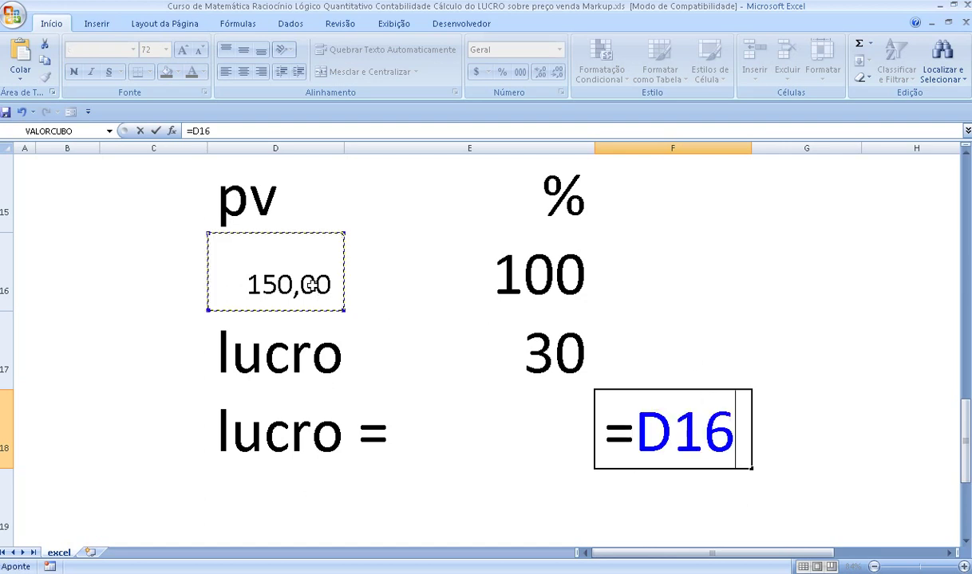
text(*)
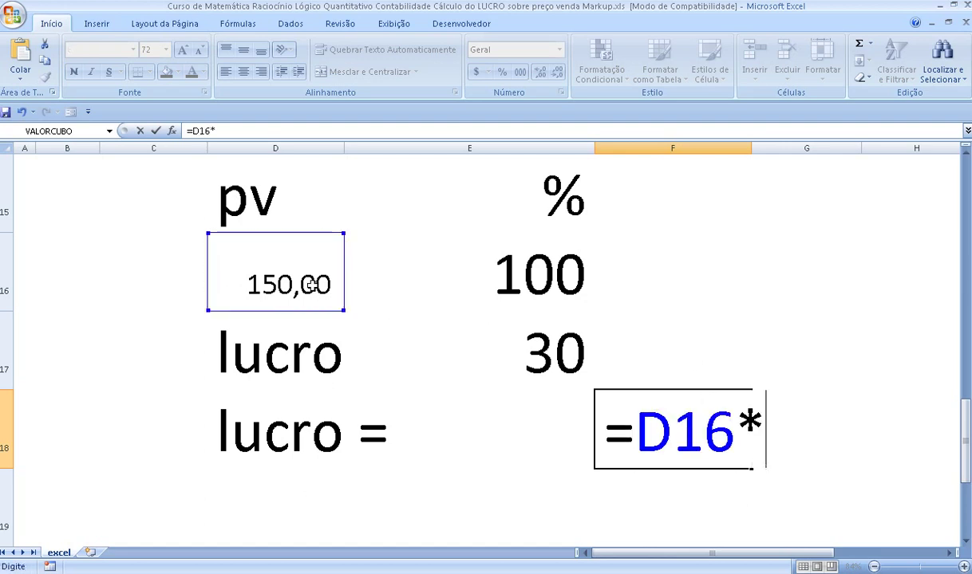
click(568, 353)
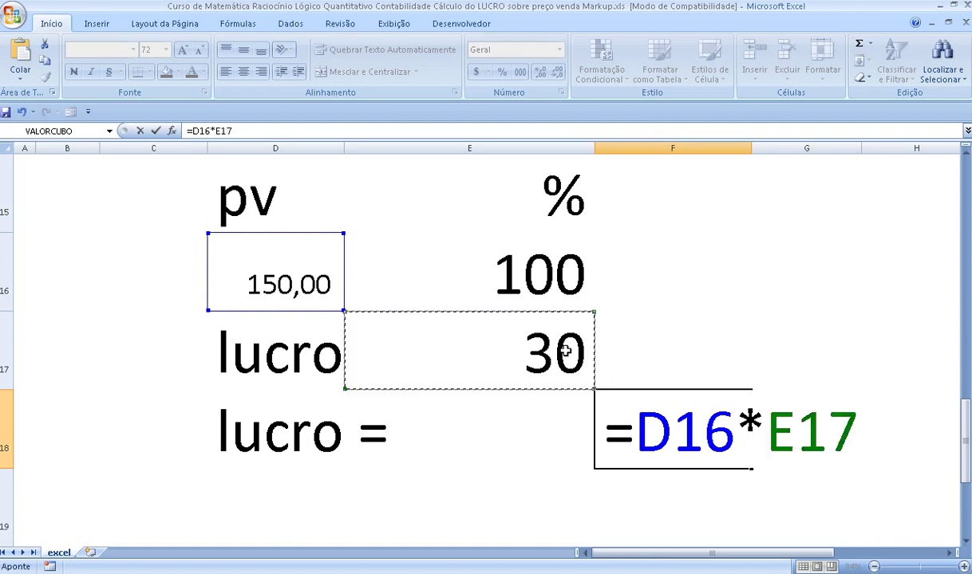
text(/)
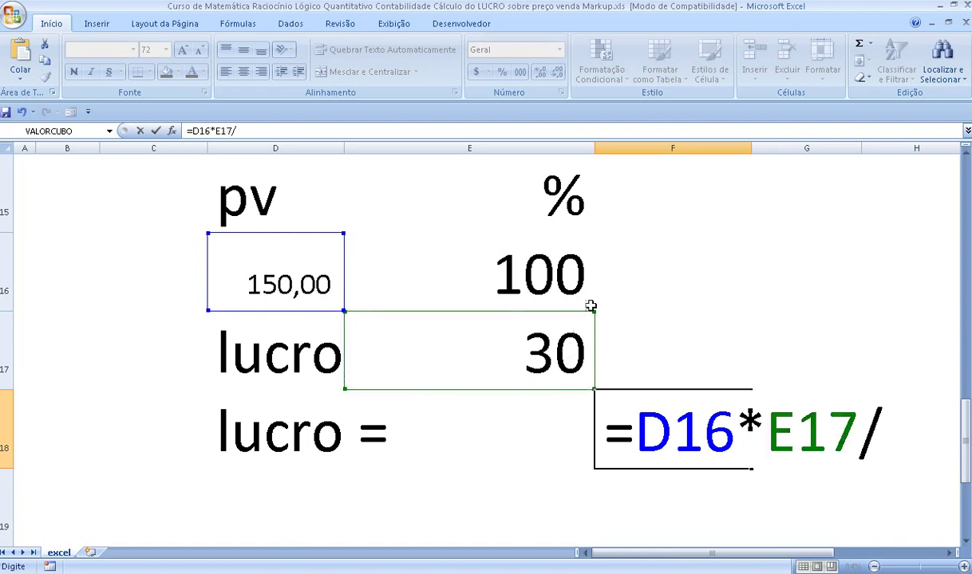
click(539, 265)
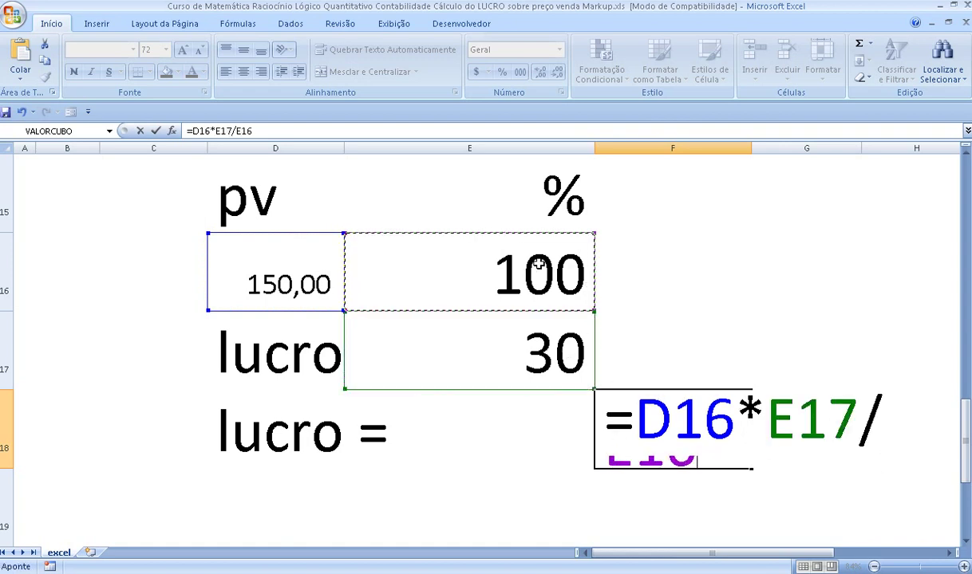
key(Return)
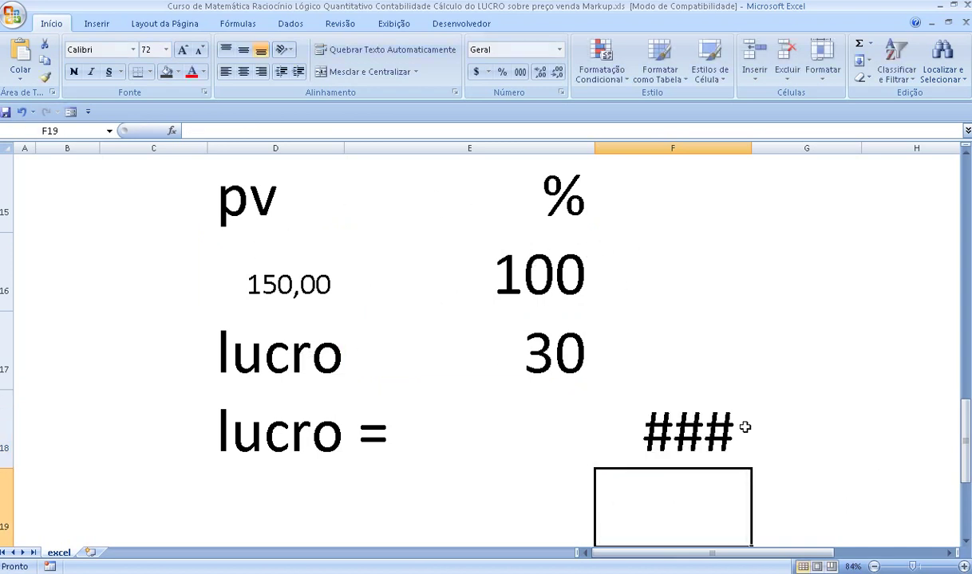
Step: Shrink F18's font so 45,00 fits, and type 'reais' in G18
click(679, 411)
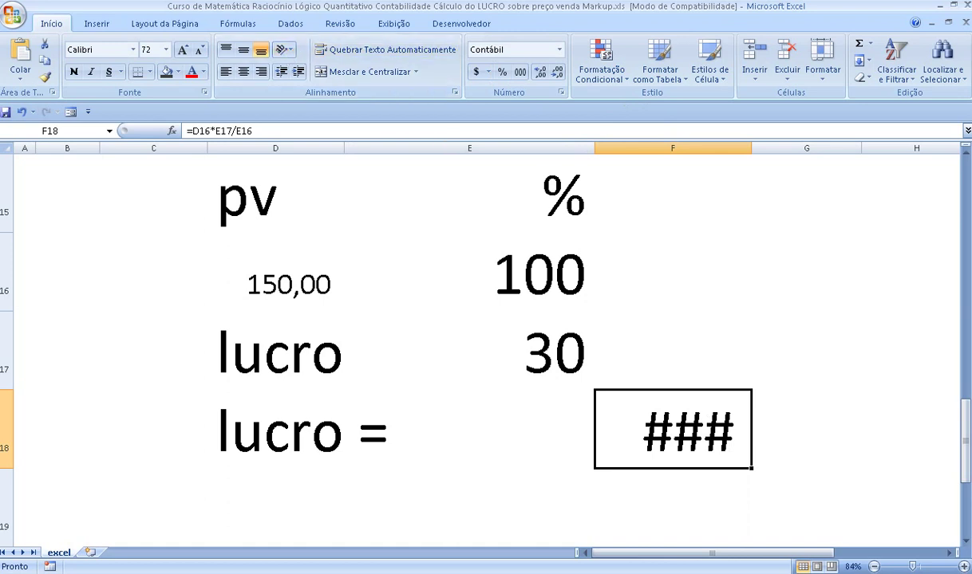
click(198, 50)
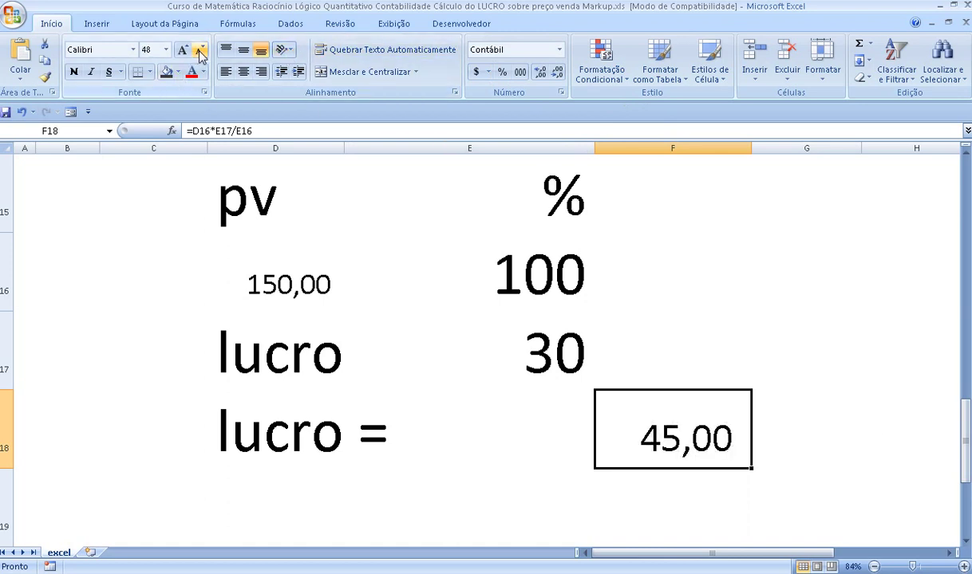
click(802, 444)
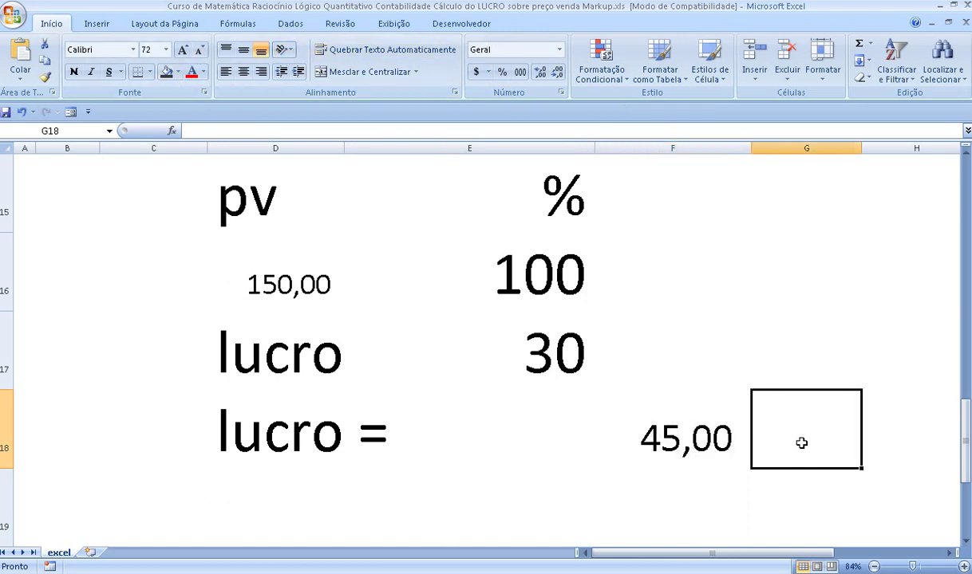
text(reais)
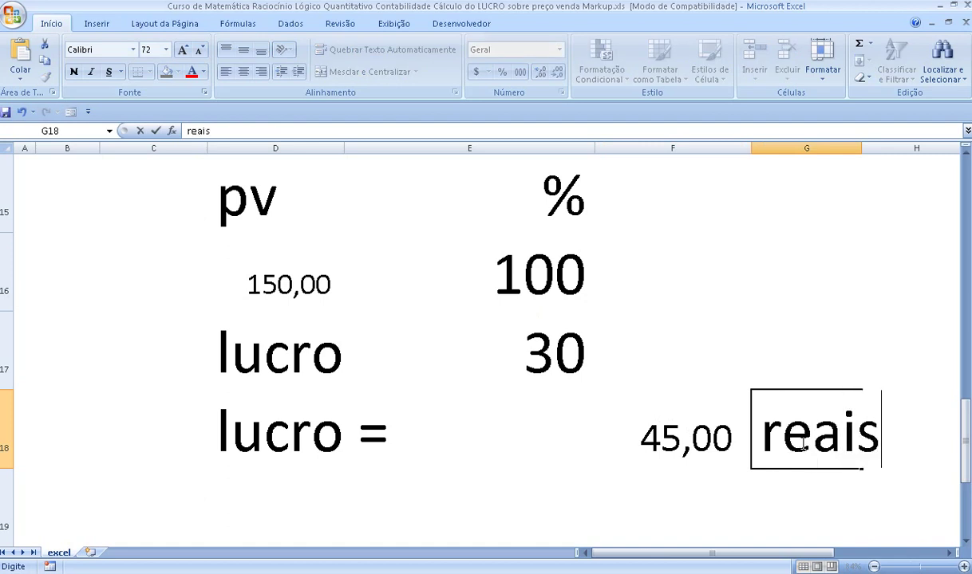
key(Return)
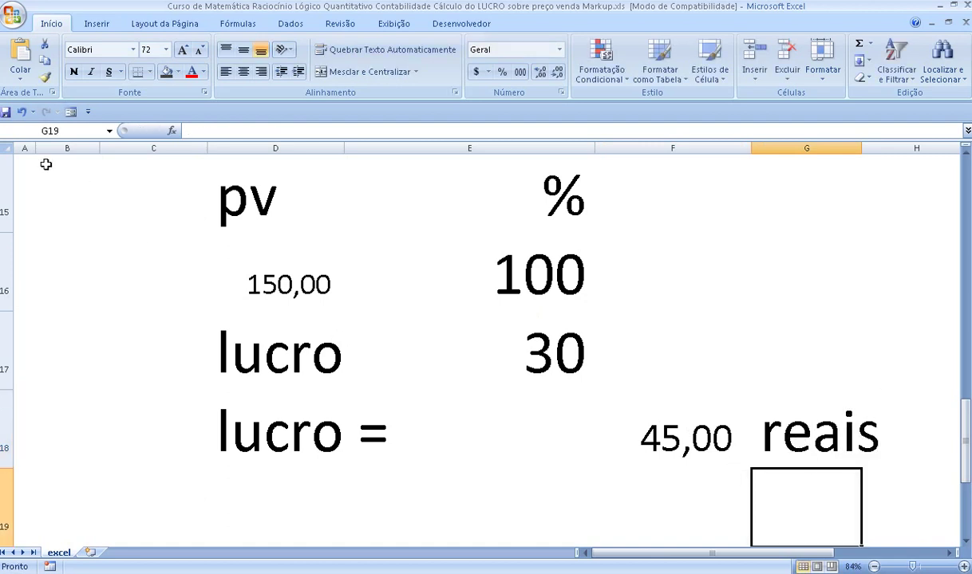
Step: Save the workbook, keeping the older file format in the Compatibility Checker
click(5, 111)
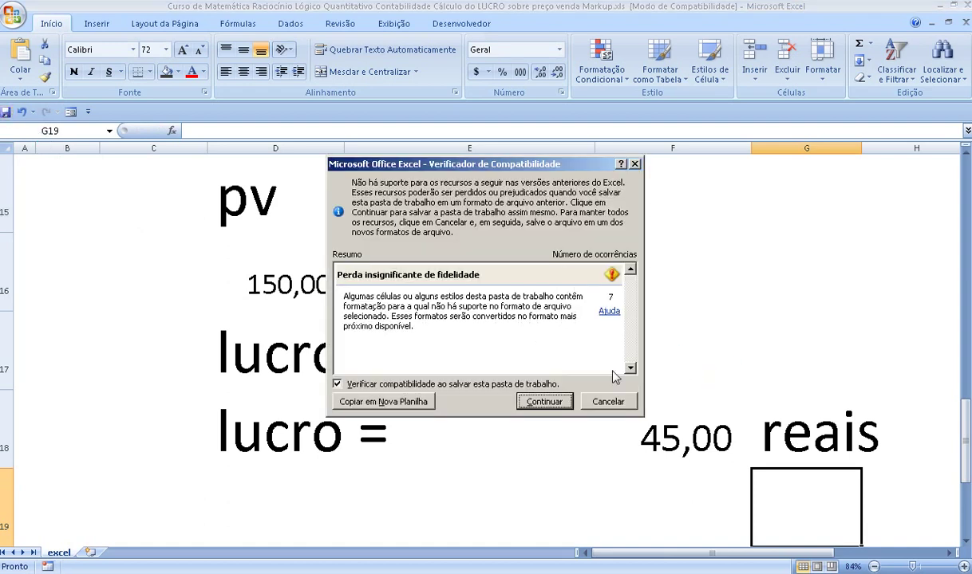
click(521, 400)
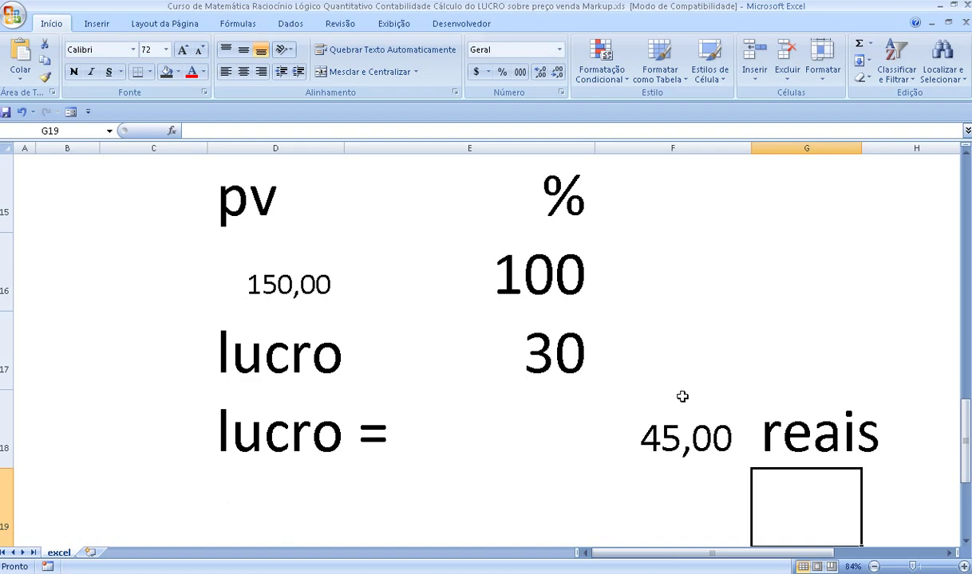
scroll(682, 396, up, 2)
scroll(682, 397, up, 1)
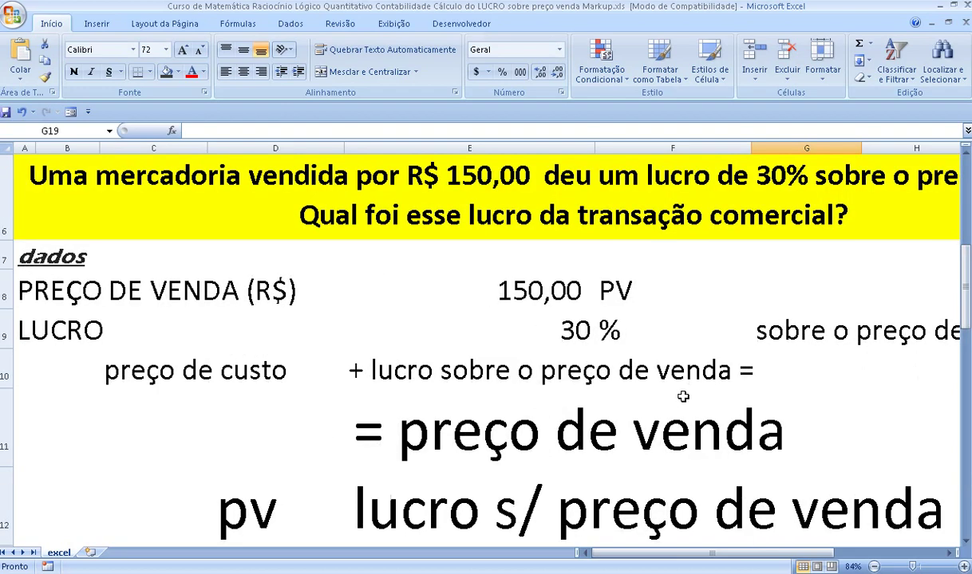
click(516, 292)
text(2)
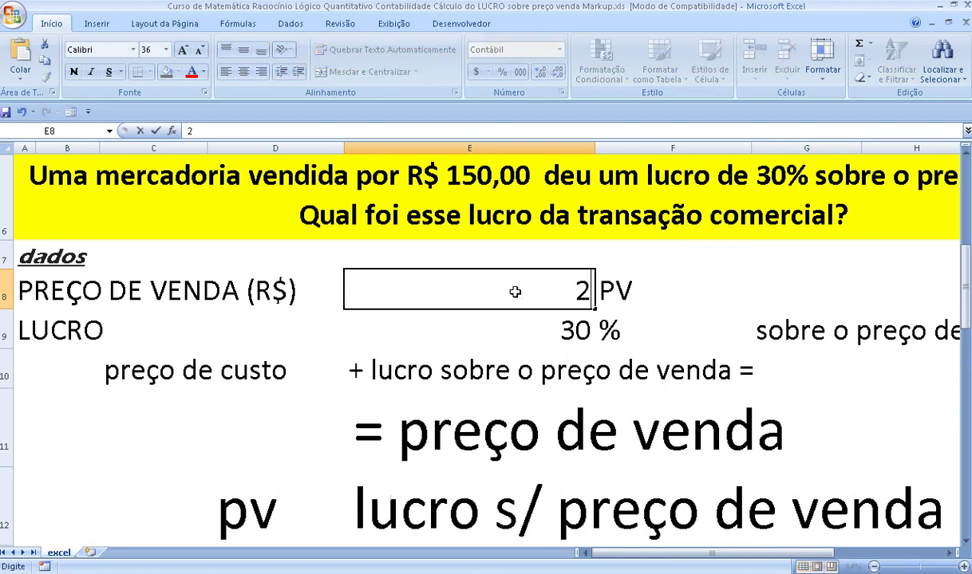
text(00)
key(Return)
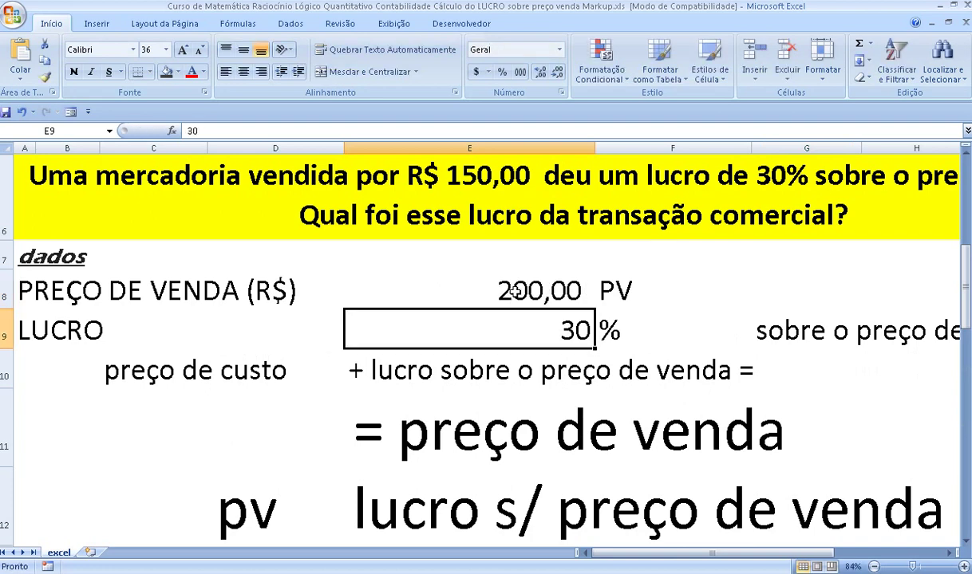
scroll(517, 292, down, 3)
scroll(517, 293, down, 3)
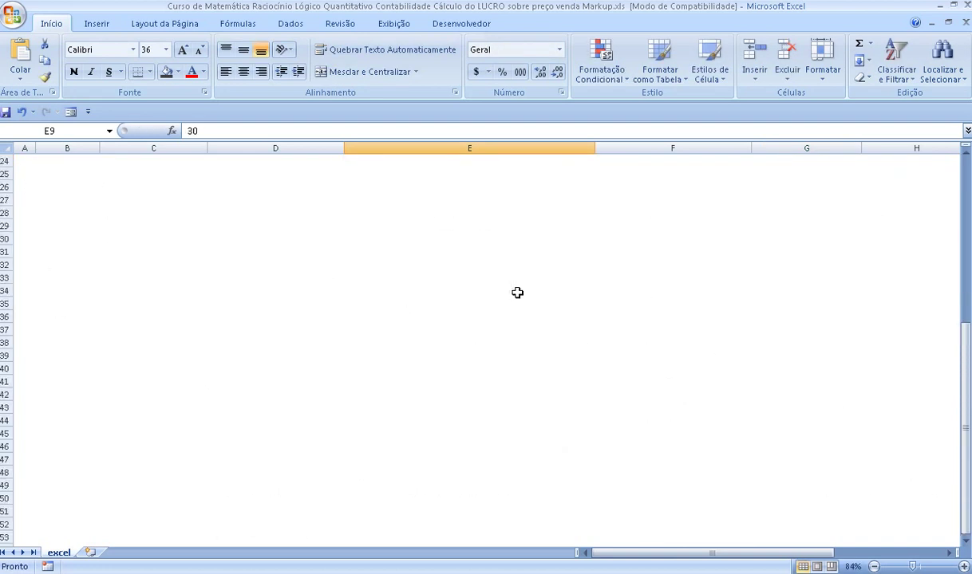
scroll(517, 292, up, 3)
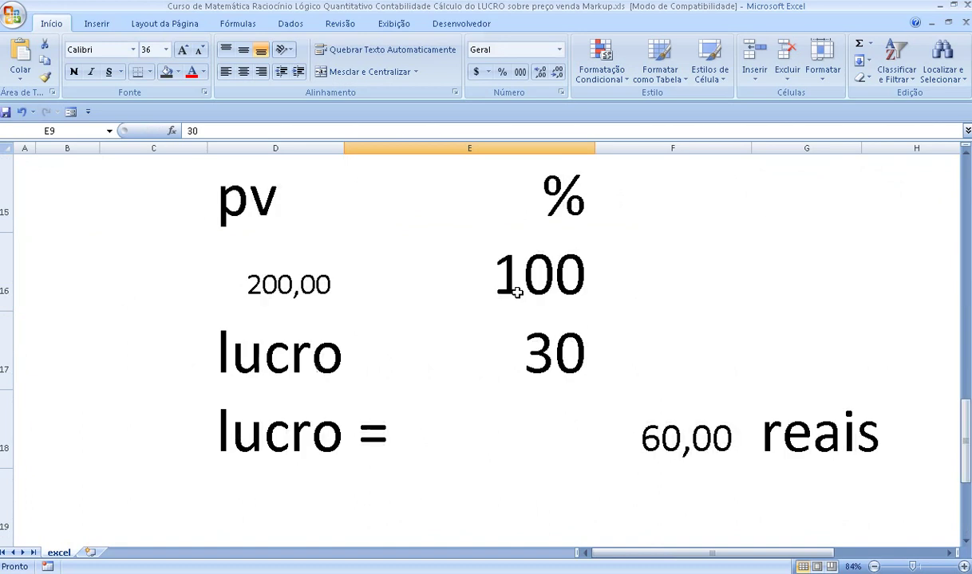
click(667, 448)
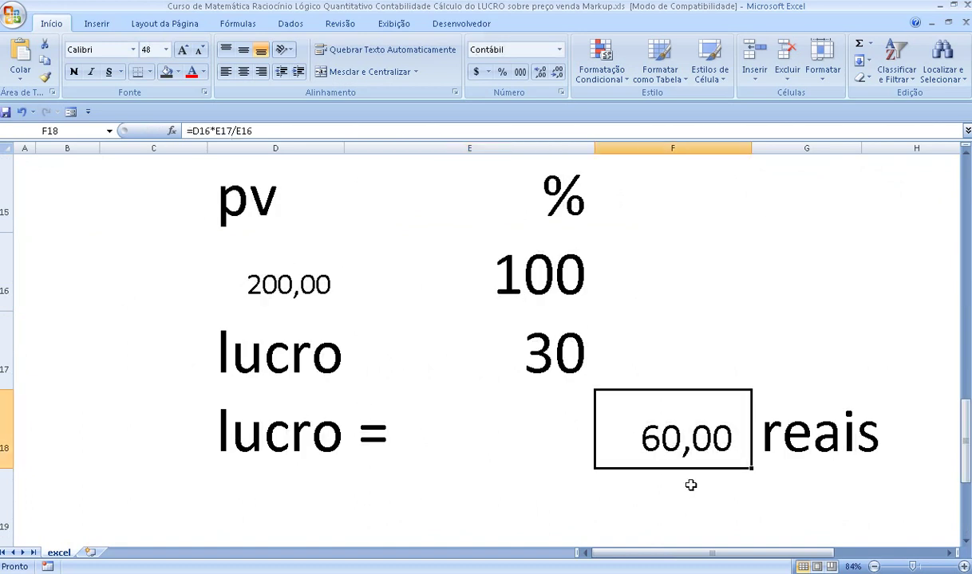
scroll(691, 486, up, 5)
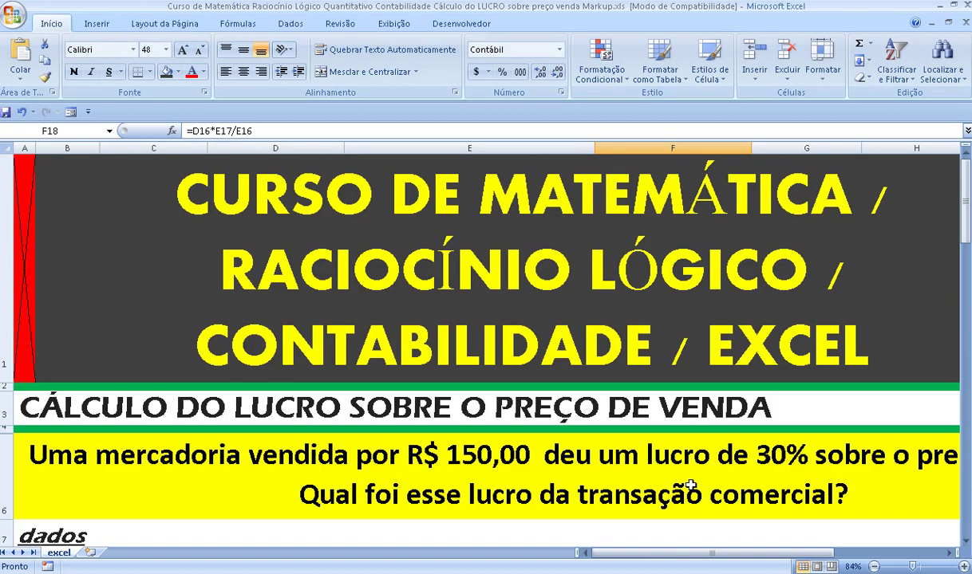
scroll(690, 485, down, 1)
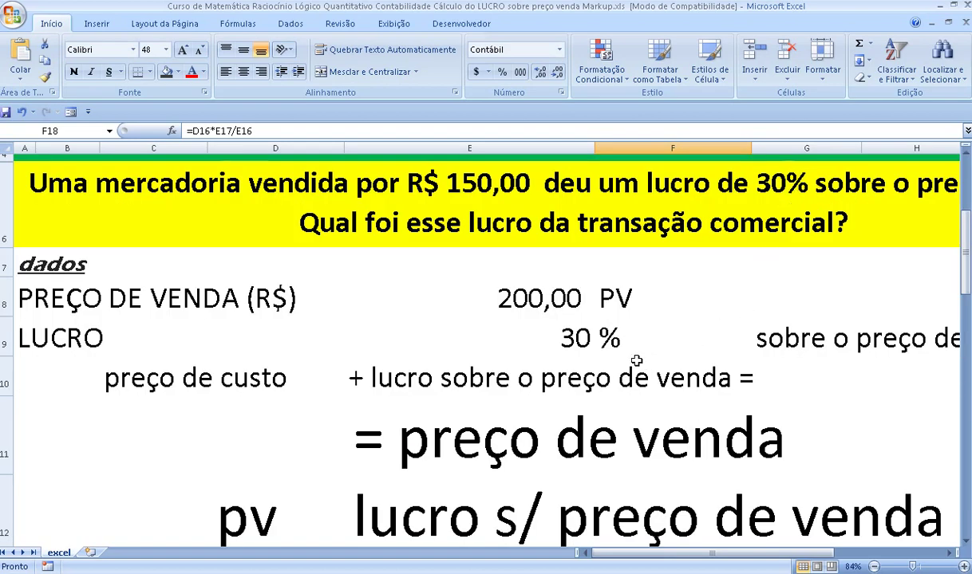
click(576, 342)
text(1)
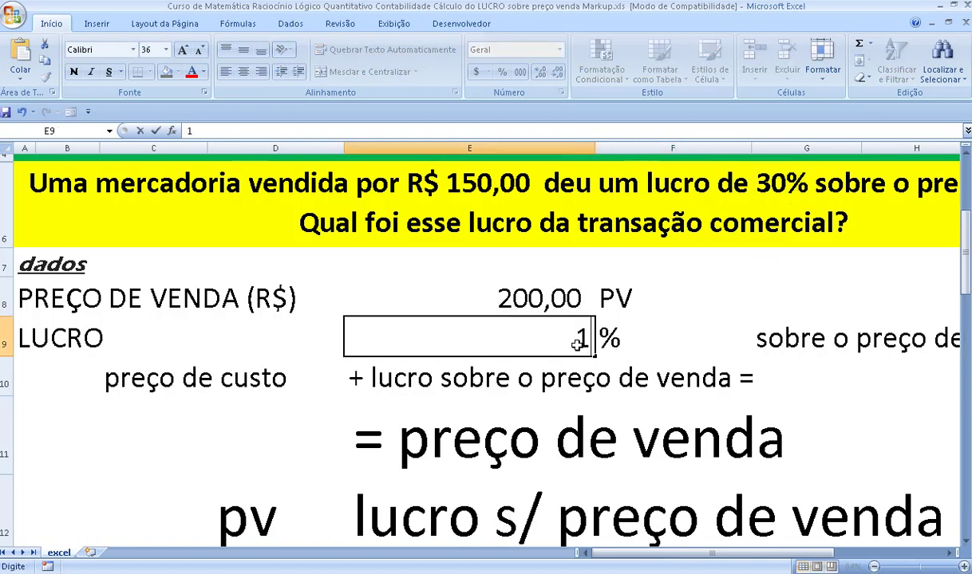
text(0)
key(Return)
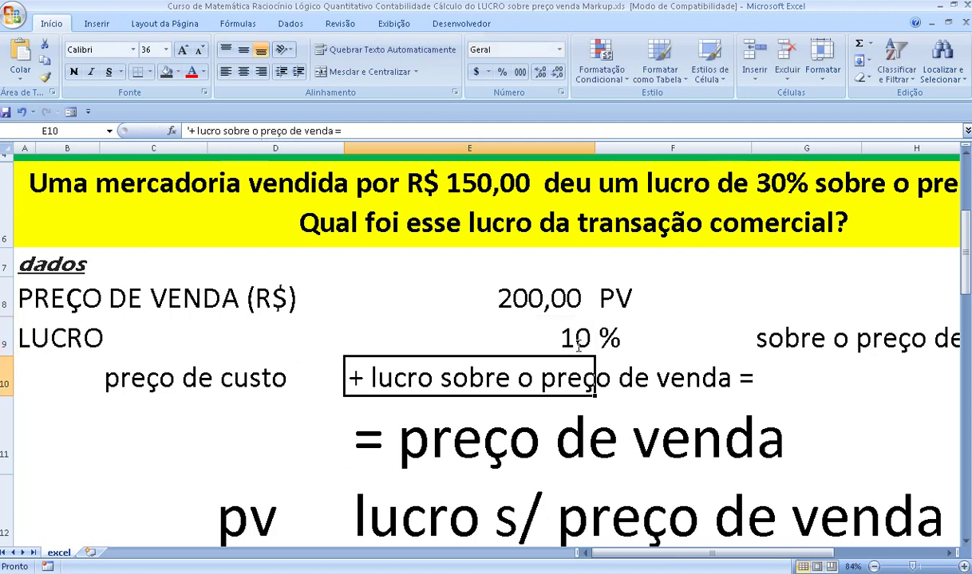
scroll(576, 342, down, 2)
scroll(576, 343, down, 1)
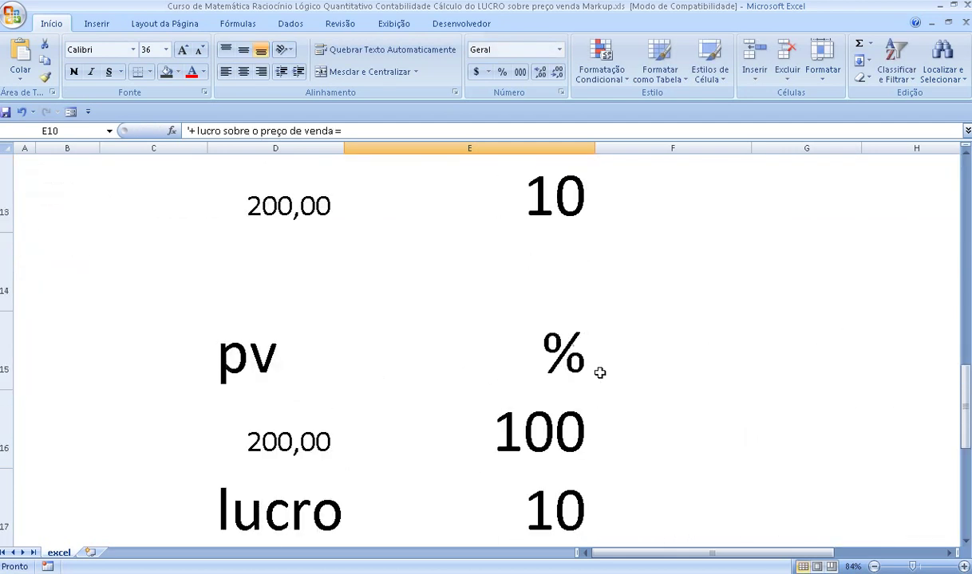
scroll(668, 485, down, 2)
scroll(668, 484, up, 1)
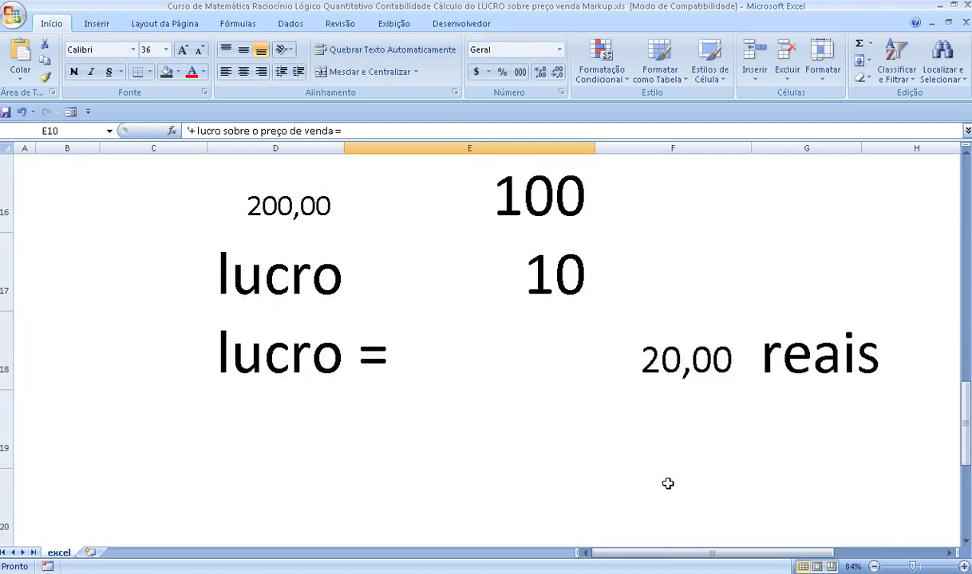
scroll(668, 484, up, 2)
scroll(661, 481, up, 3)
scroll(660, 477, down, 2)
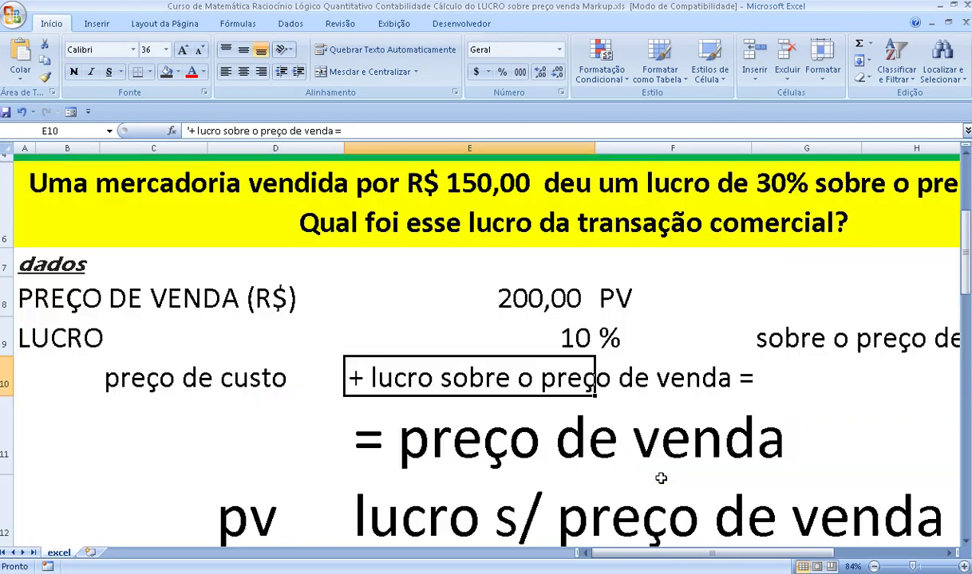
click(540, 304)
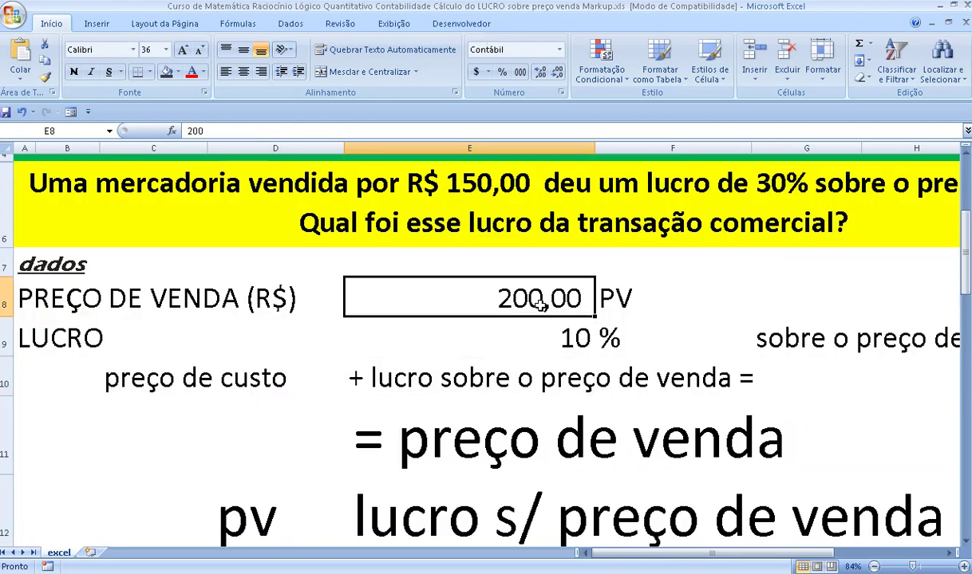
text(1)
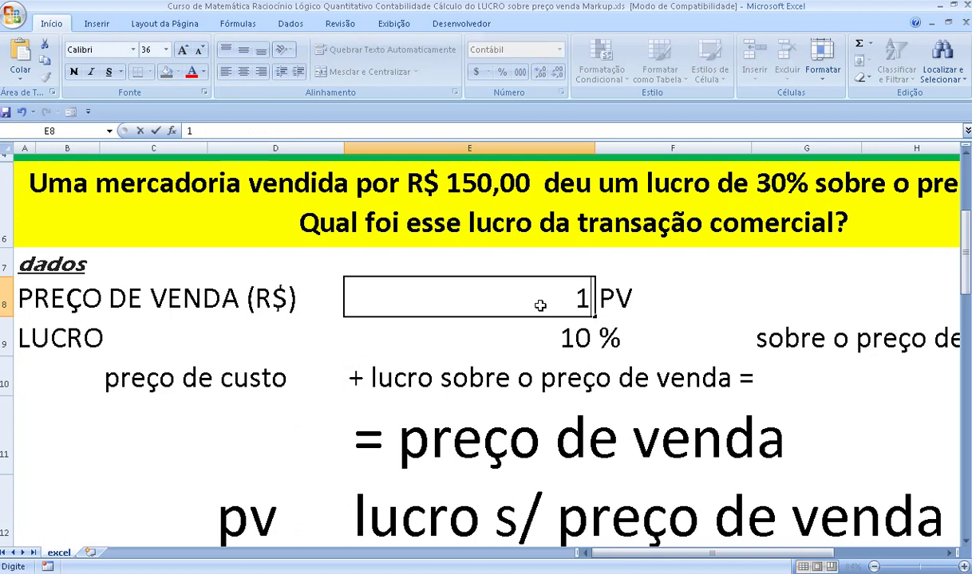
text(50)
key(Return)
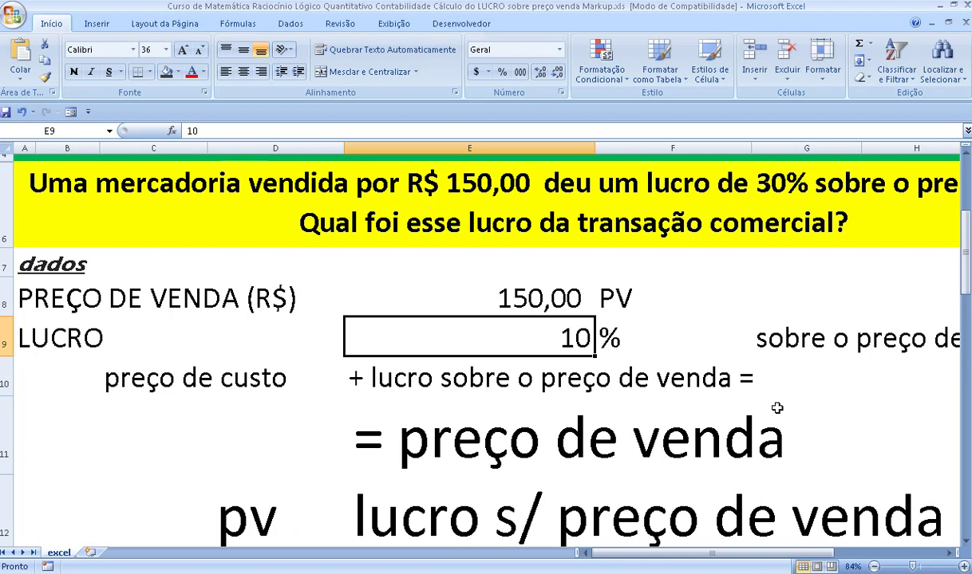
text(30)
key(Return)
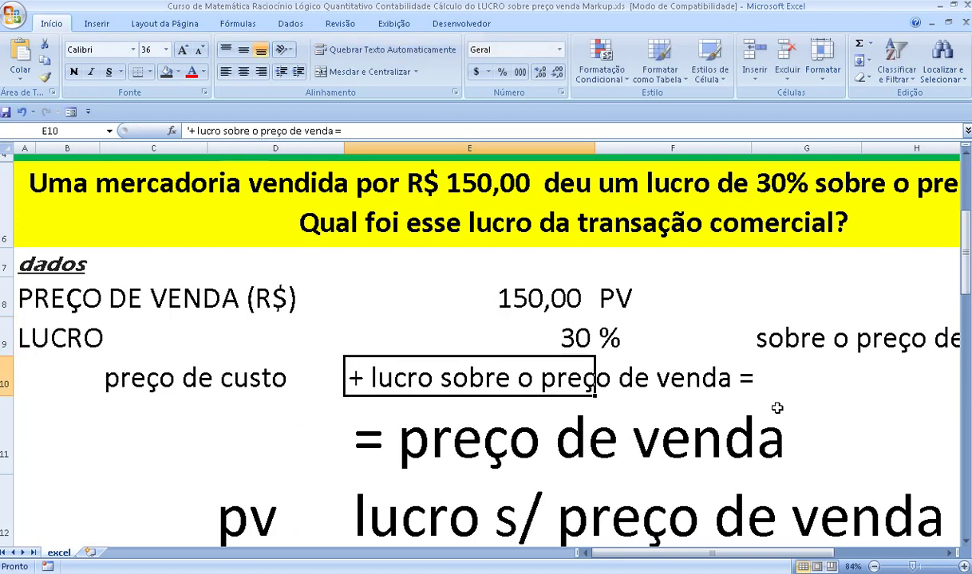
scroll(776, 407, down, 1)
scroll(778, 408, down, 3)
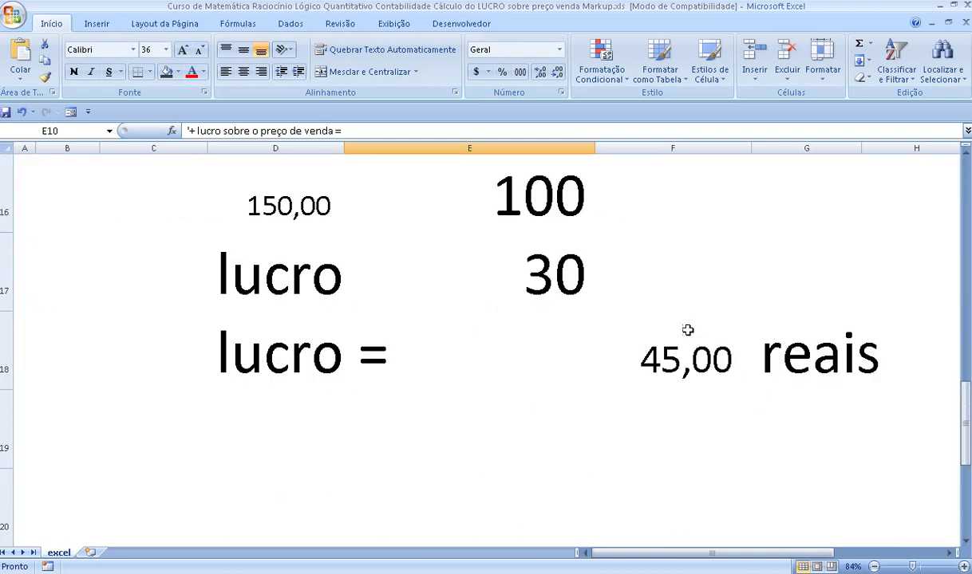
Step: Colour the 45,00 result in F18 red
click(675, 351)
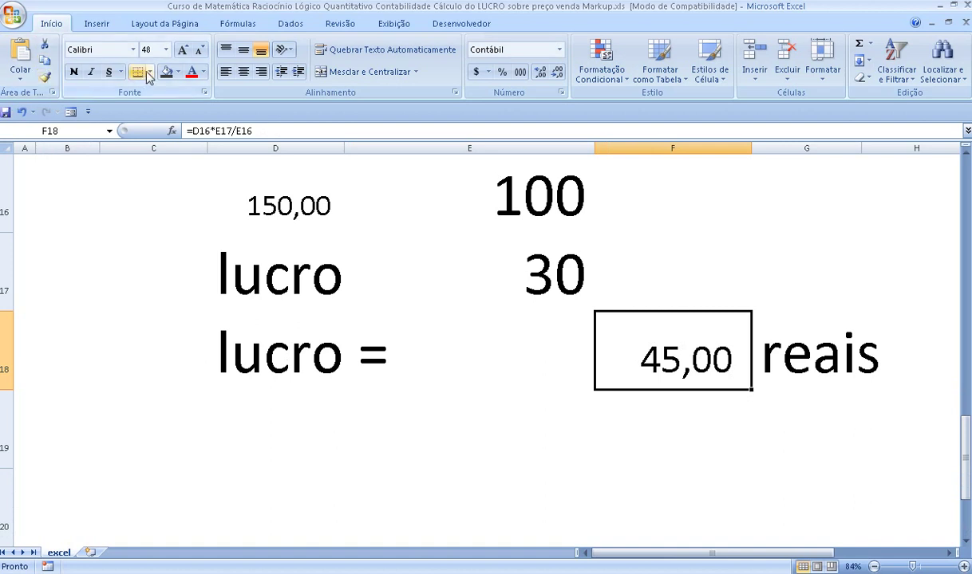
click(191, 74)
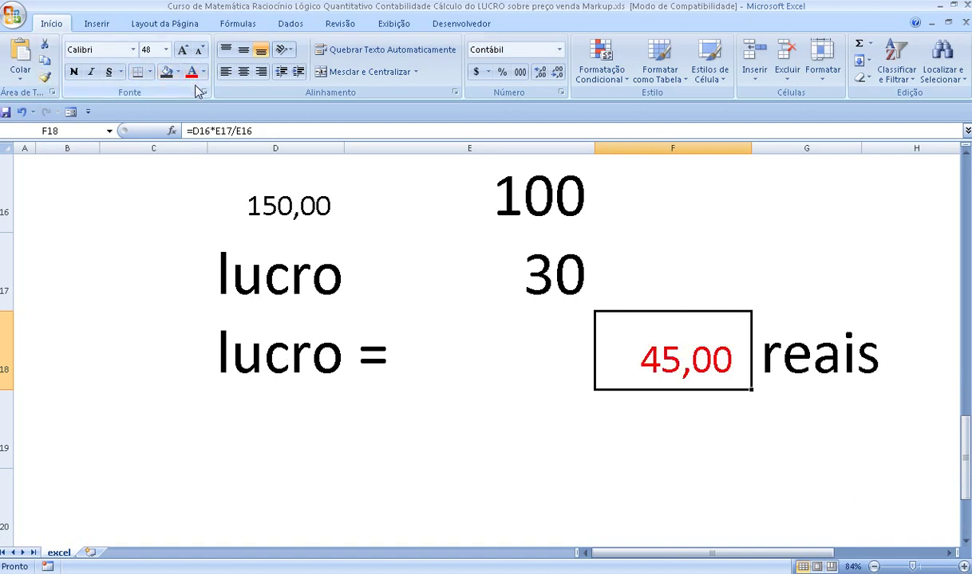